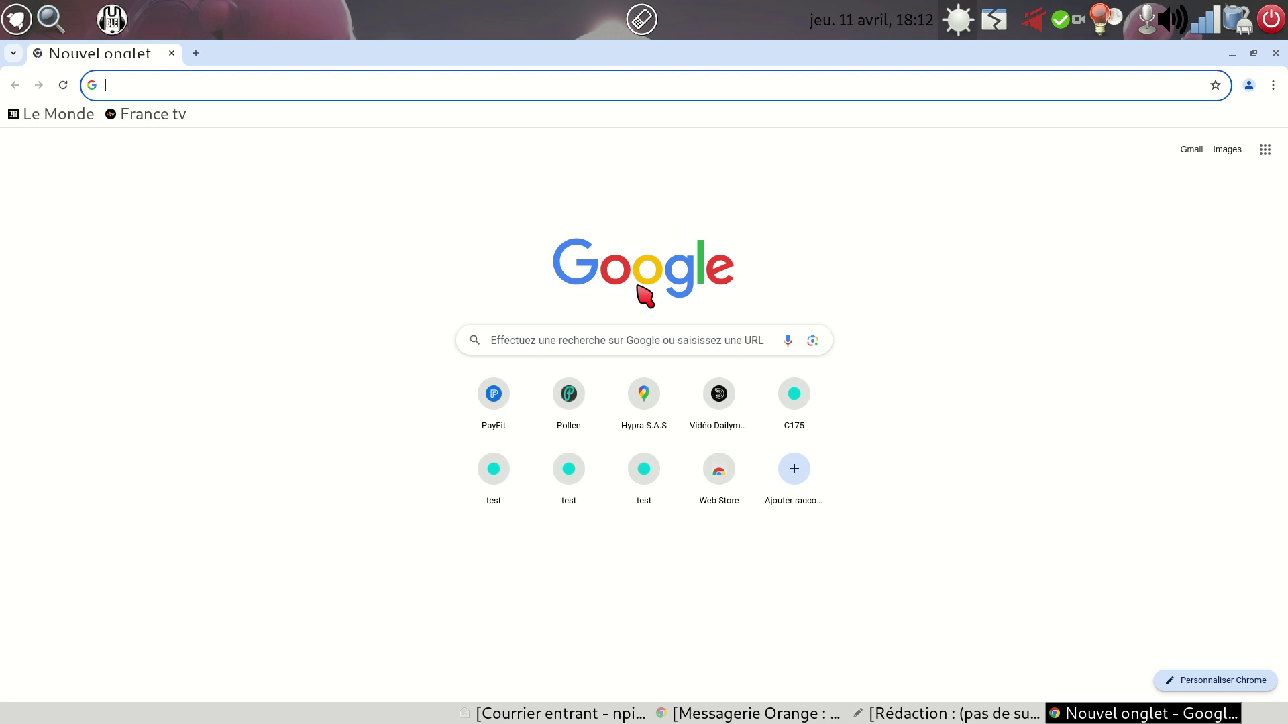
- Search Google for 'Hypra'
click(603, 339)
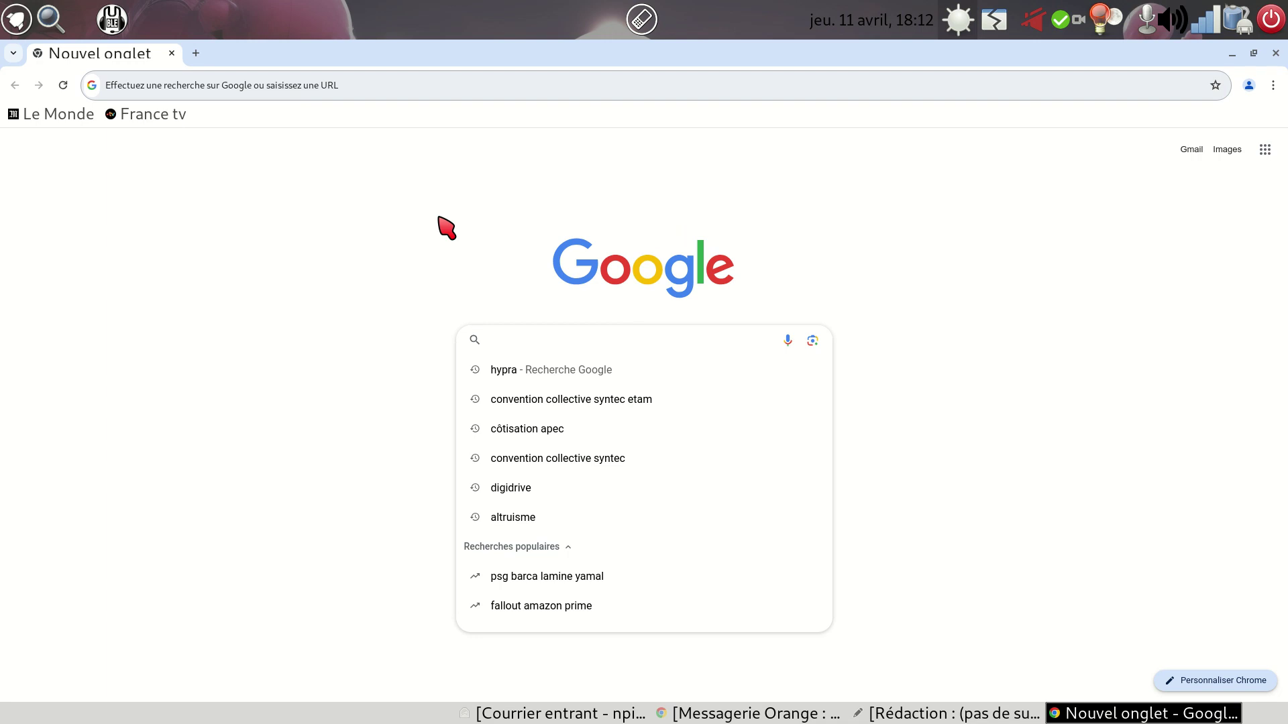
text(H)
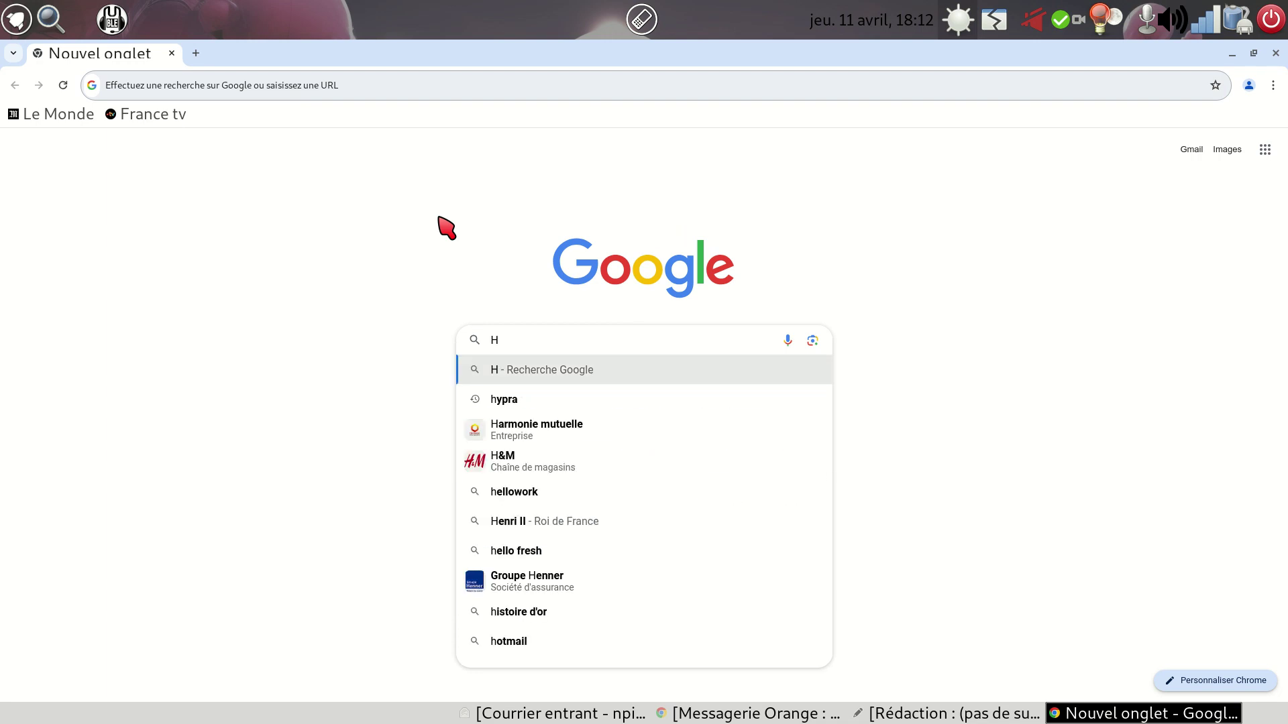
text(y)
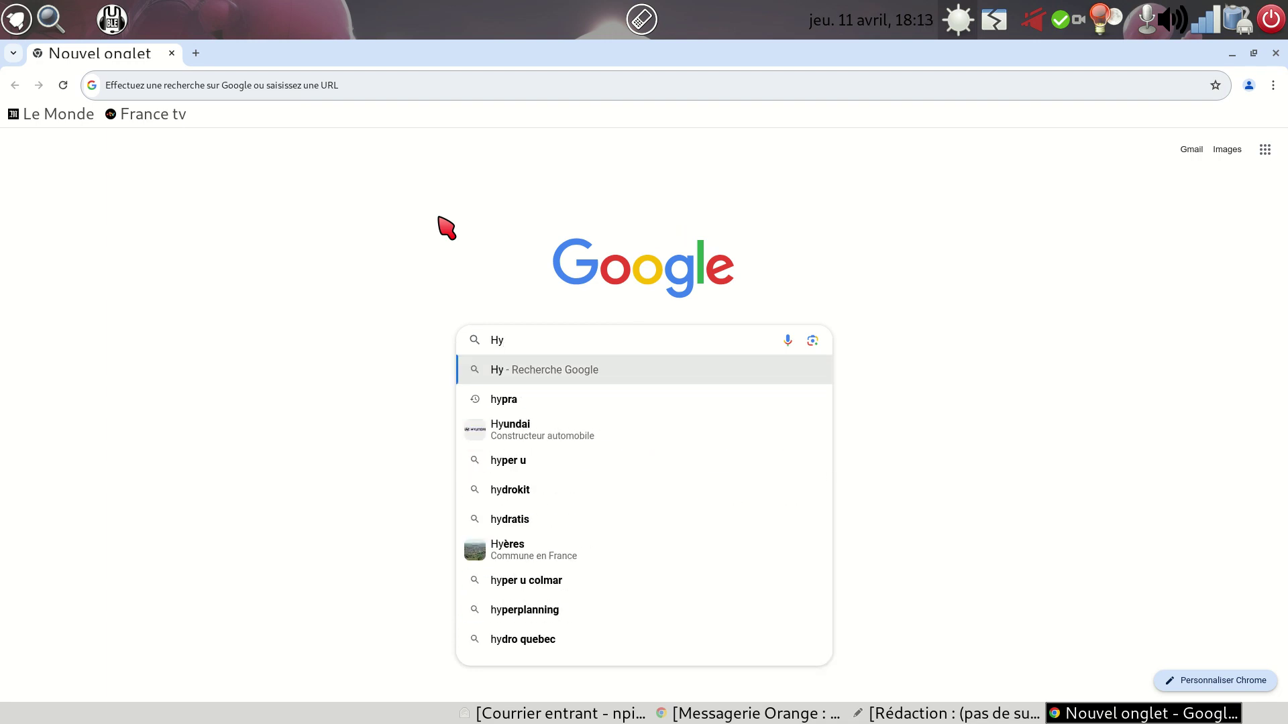
text(pra)
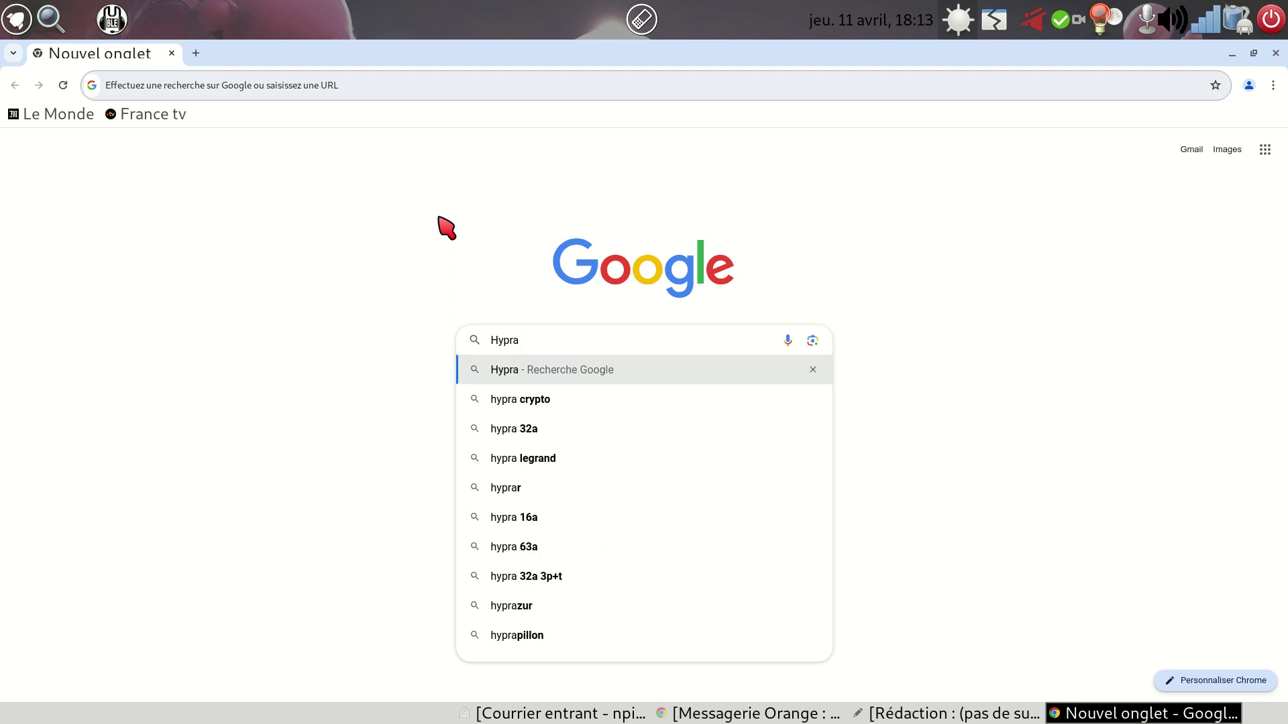
key(Return)
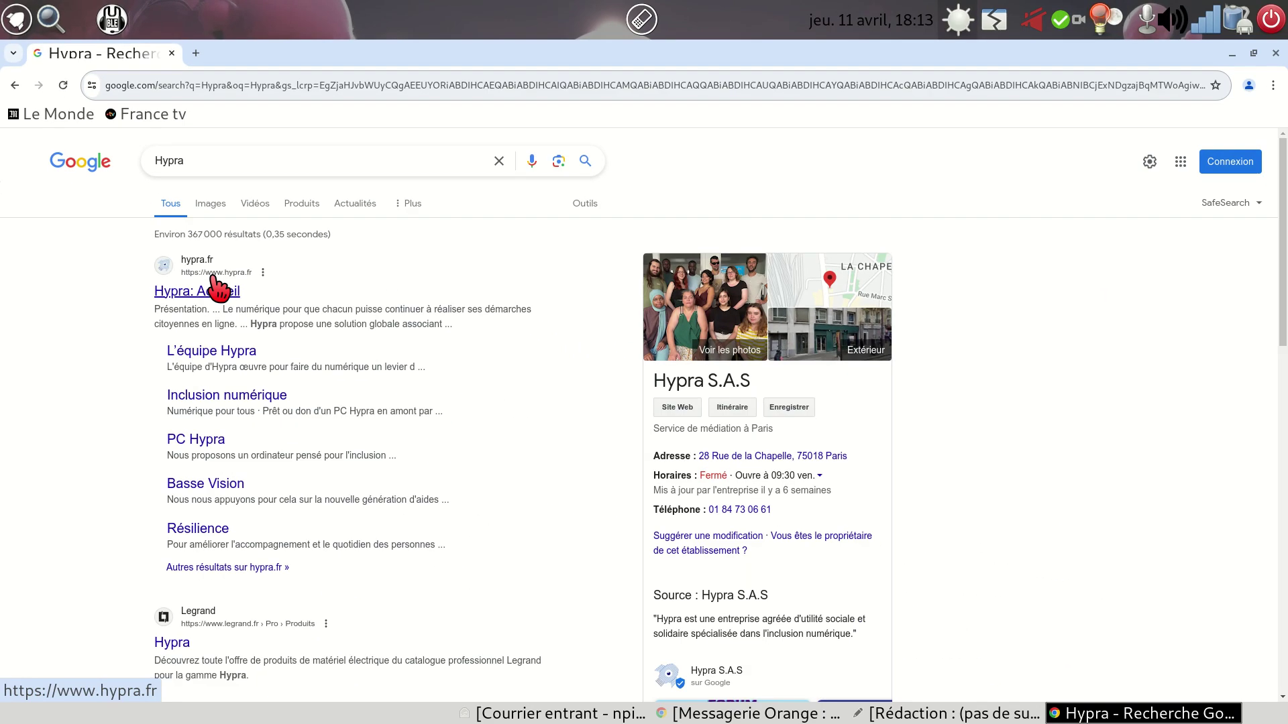
- Open the hypra.fr home page and go to its 'Inclusion numérique' page under 'Nos ateliers'
click(201, 292)
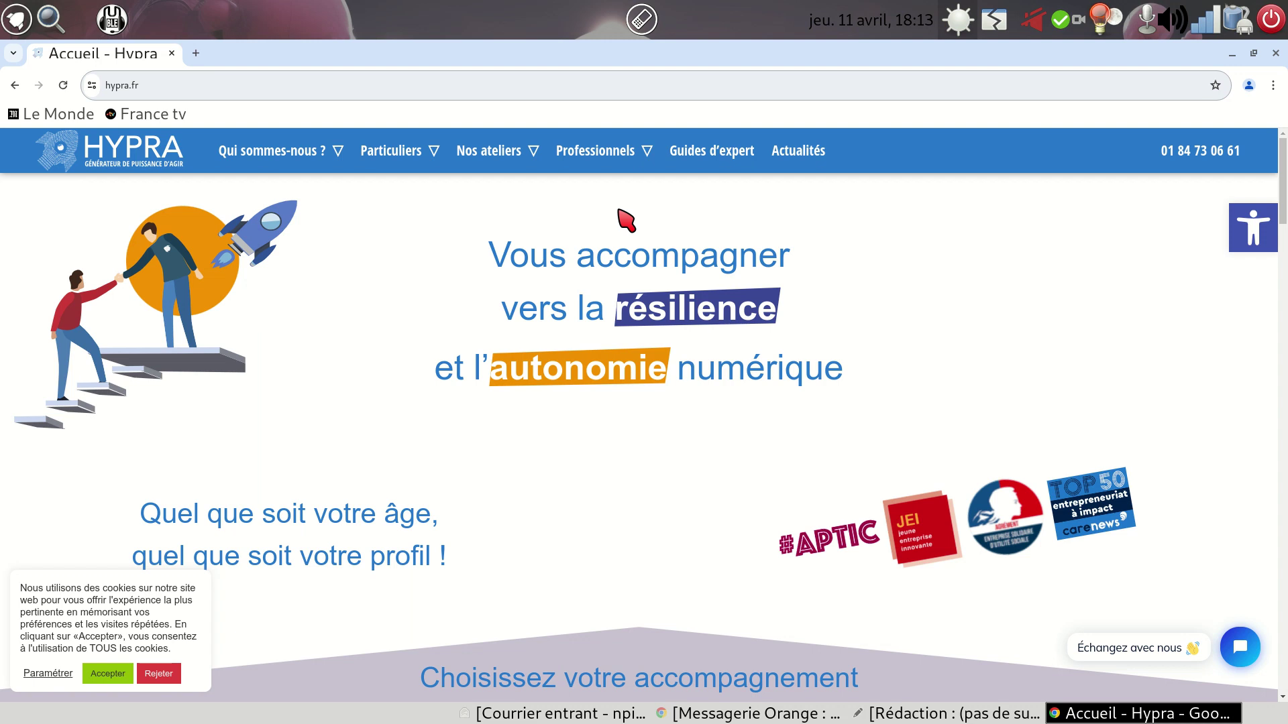
mouse_move(497, 159)
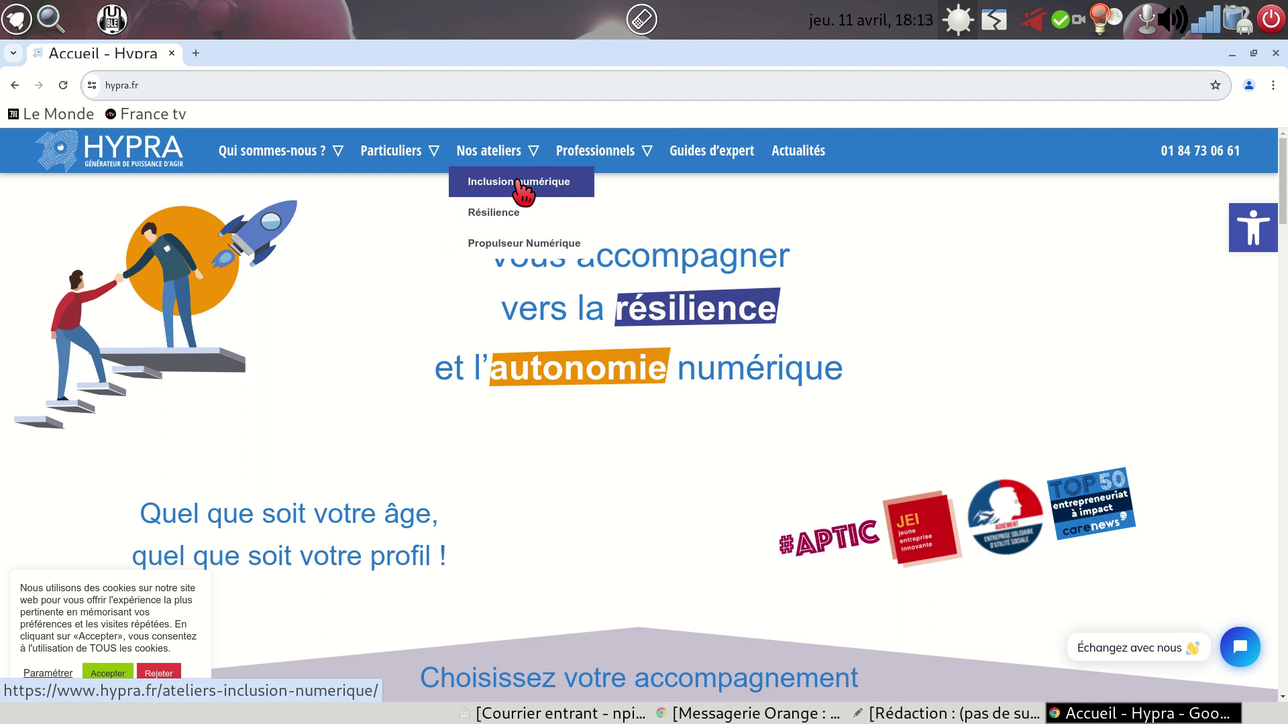
click(518, 181)
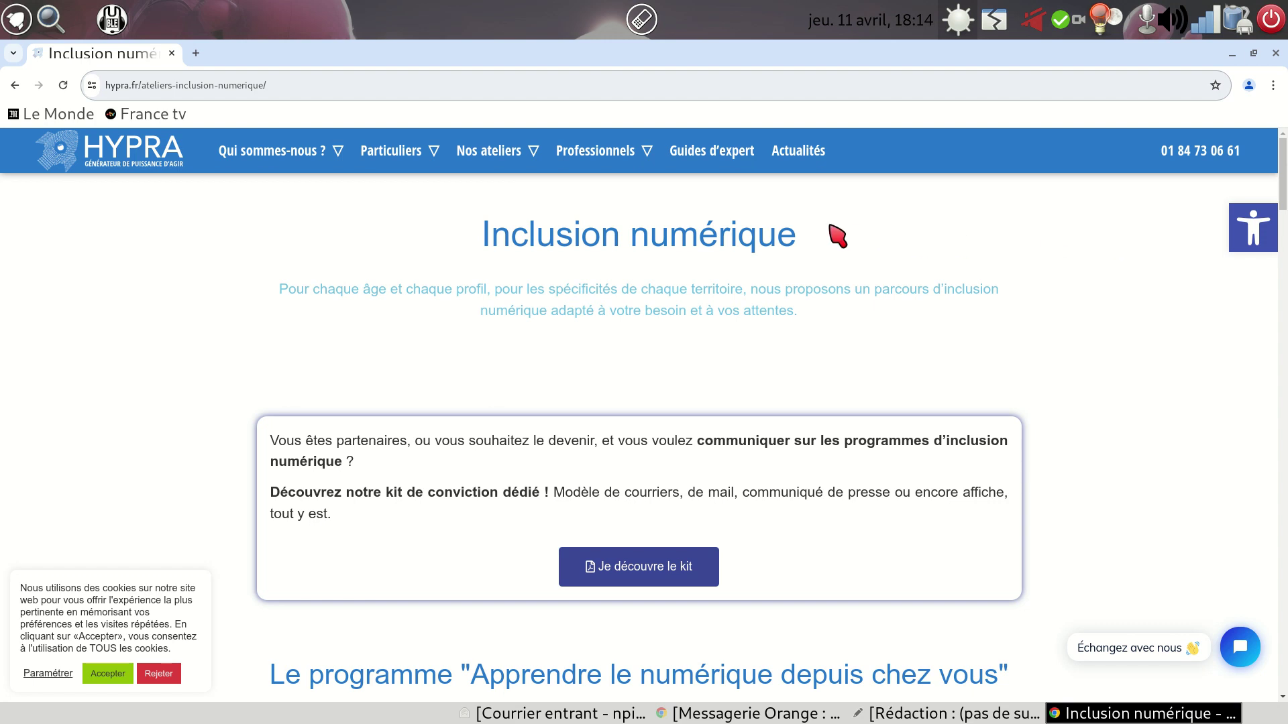
- Scroll down to the 'Nos 5 prochaines web conférences' list of upcoming webinars
scroll(833, 233, down, 7)
scroll(838, 234, up, 7)
scroll(838, 235, down, 3)
scroll(838, 234, down, 7)
scroll(838, 235, up, 8)
scroll(837, 234, up, 1)
drag(1283, 176, 1284, 332)
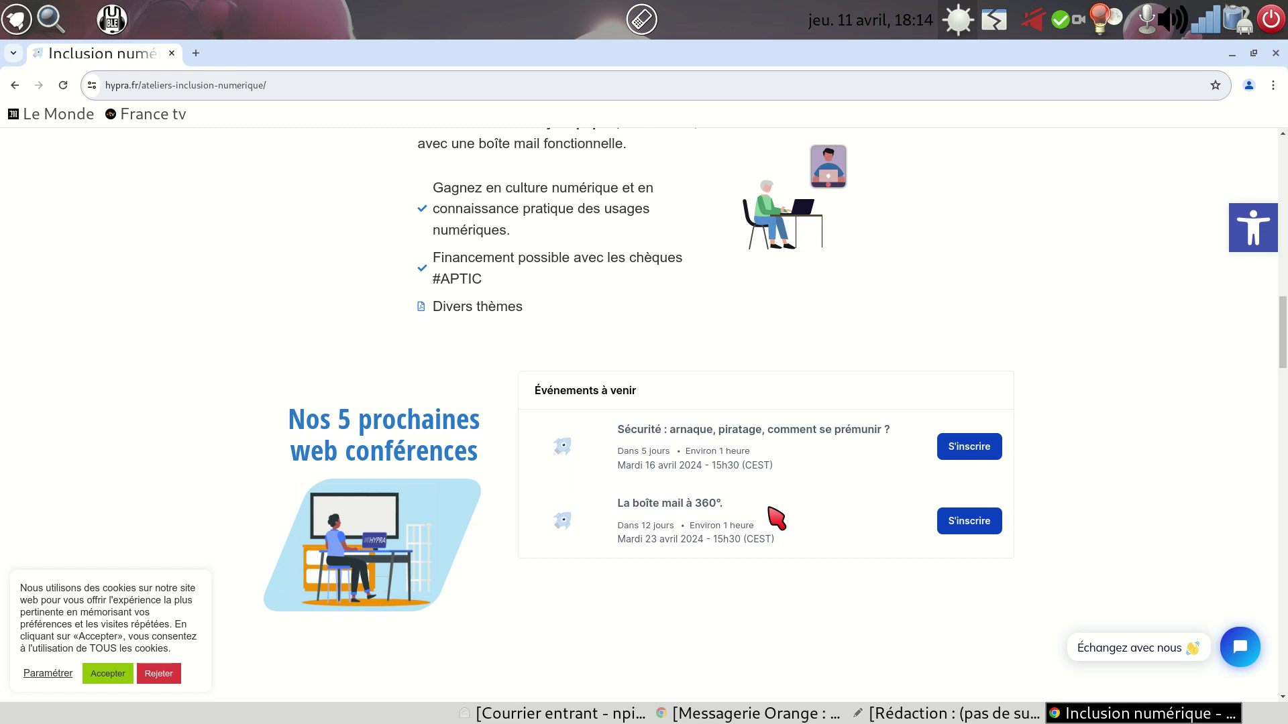
- Register for 'La boîte mail à 360°' with the user's e-mail address
click(972, 532)
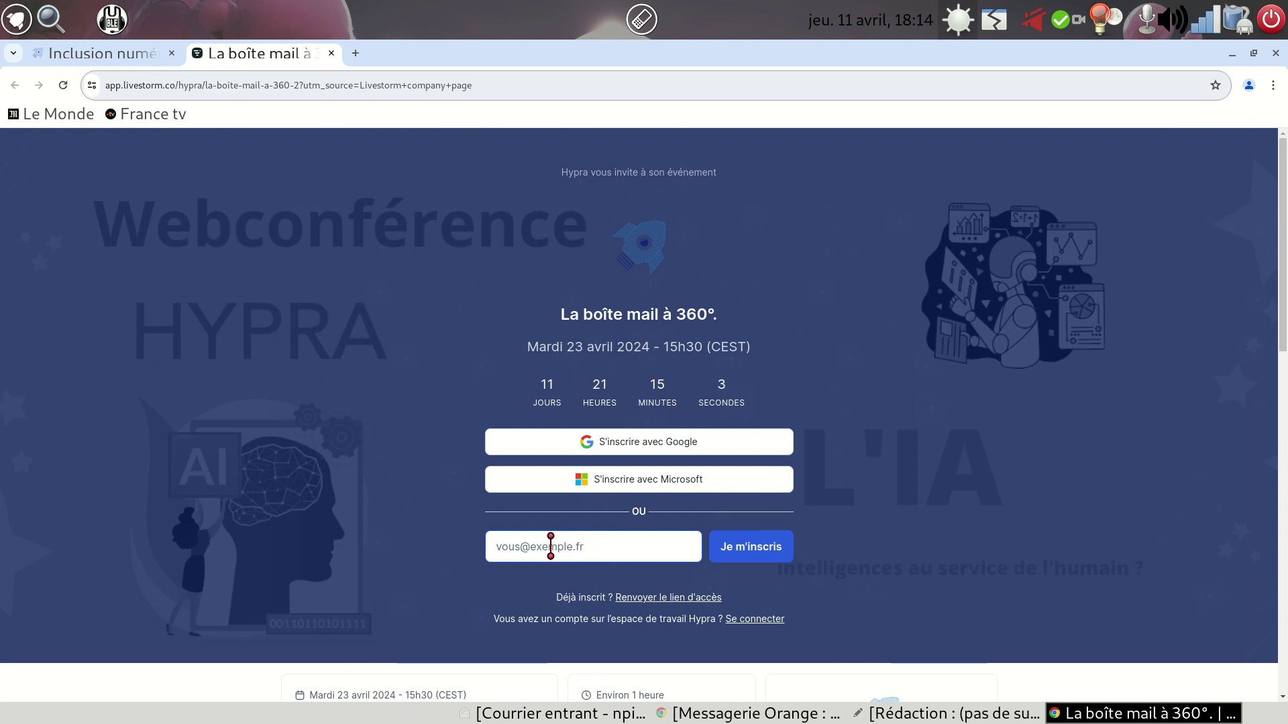
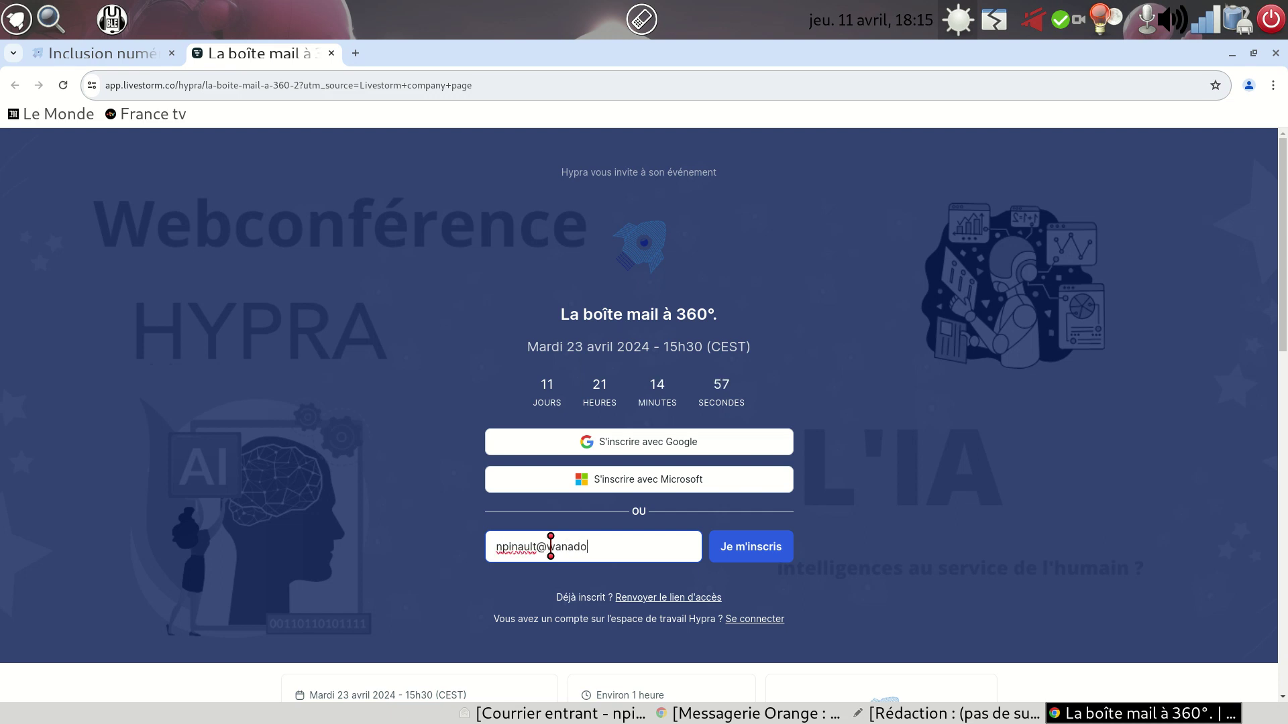
click(745, 549)
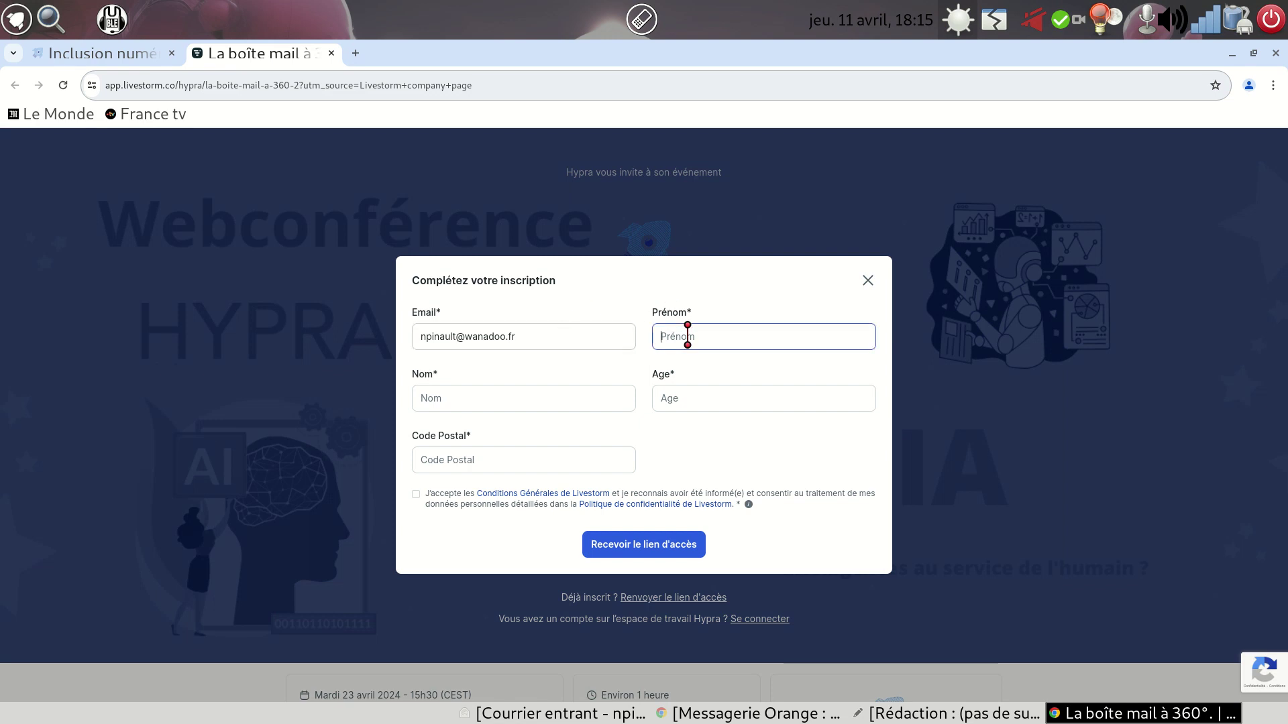
- Fill in the first name, last name, age 52 and postal code on the Livestorm form
click(460, 400)
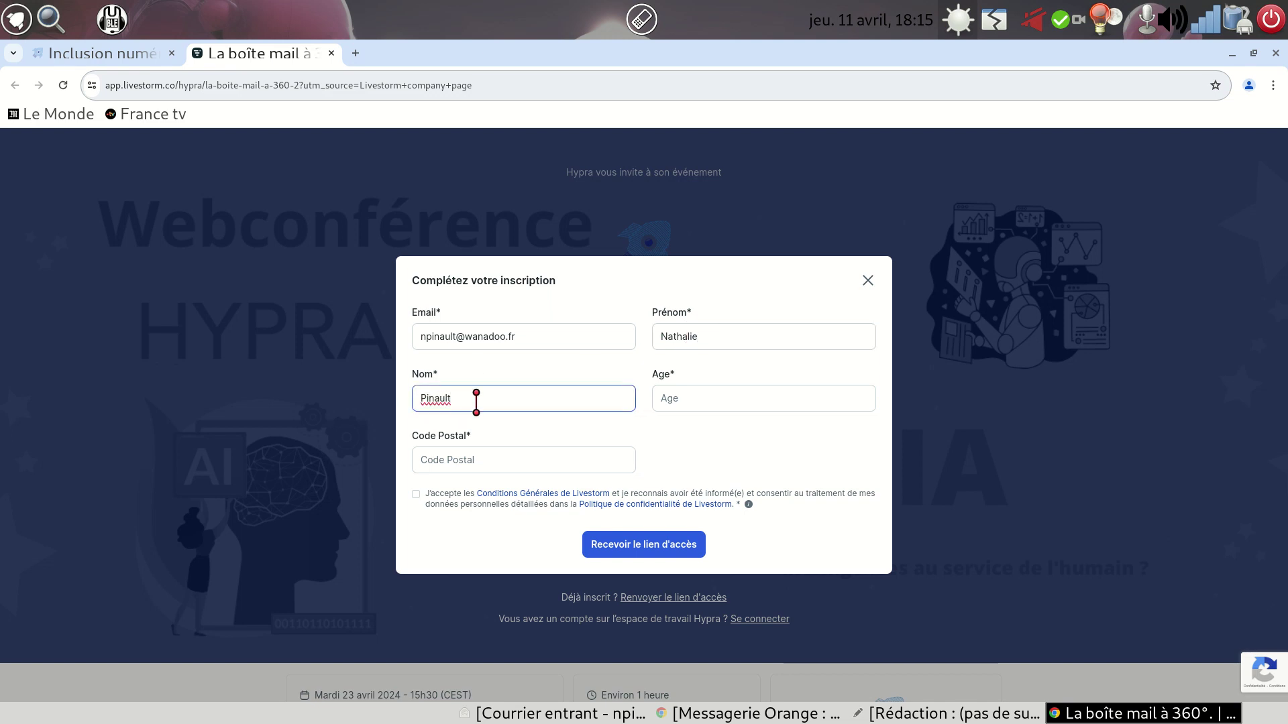
click(711, 404)
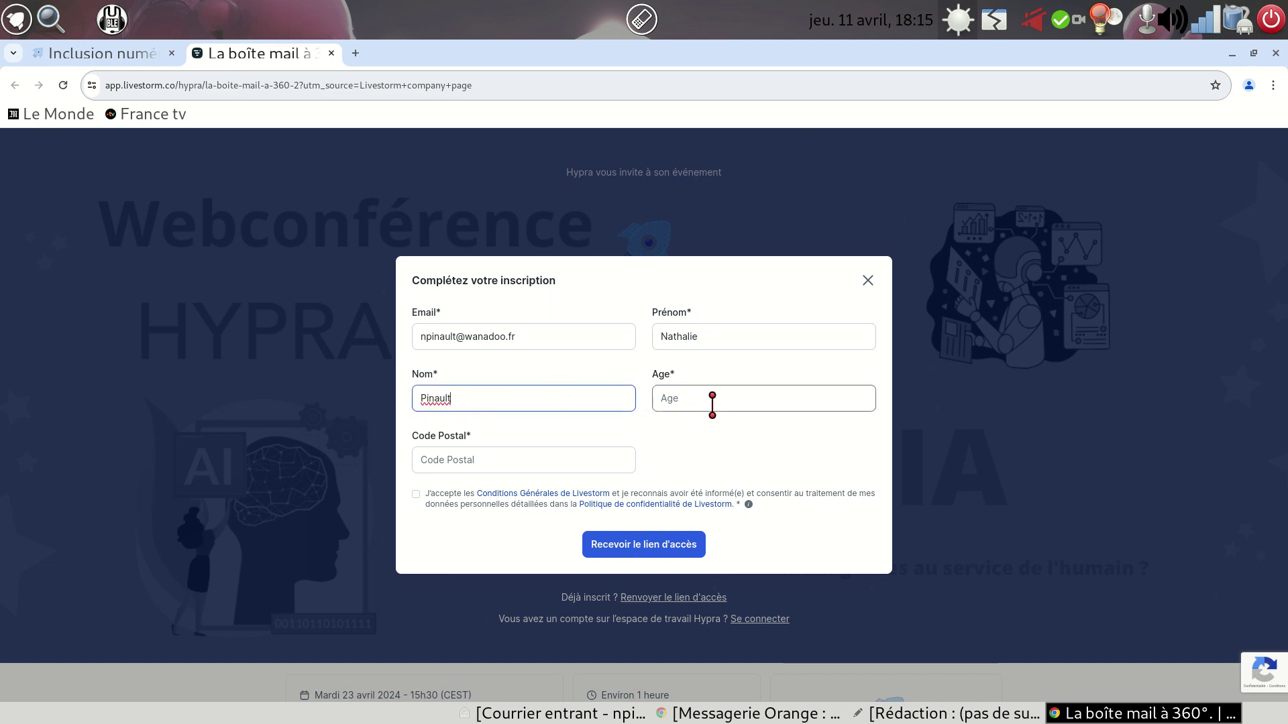
text(52)
click(482, 460)
text(52370)
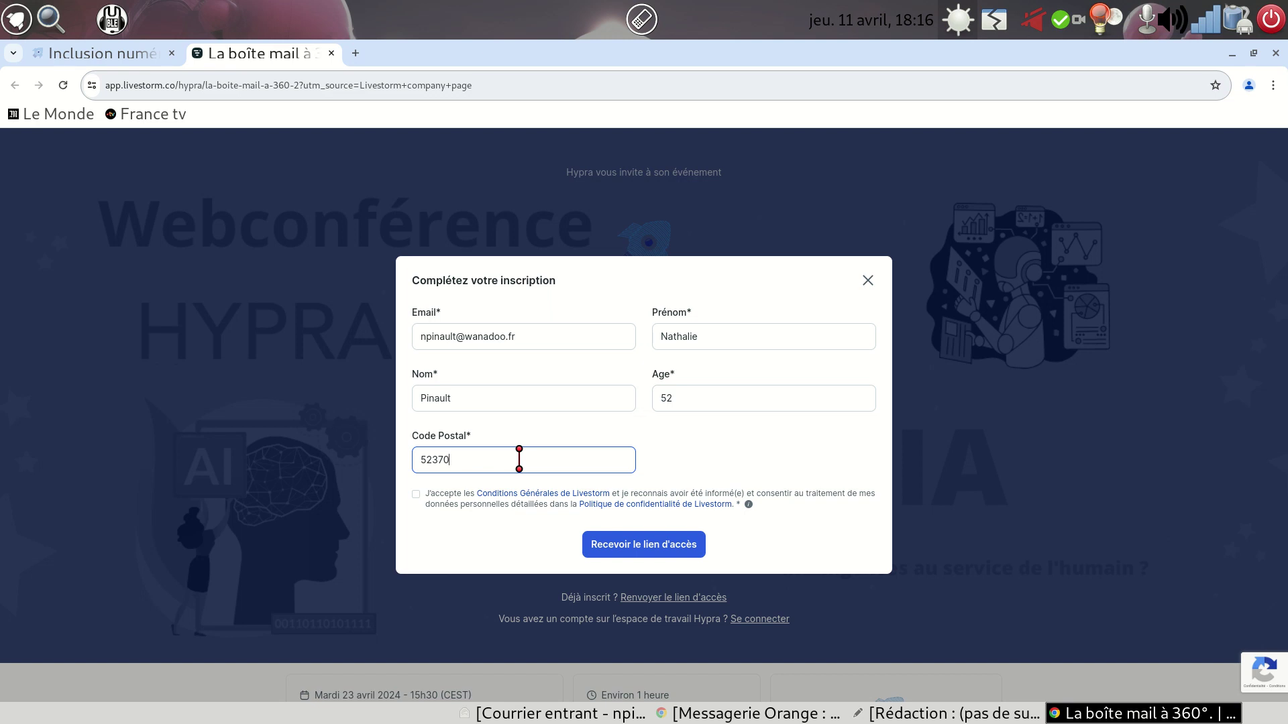
- Accept the terms, request the access link, and switch to the Orange mail window
click(442, 496)
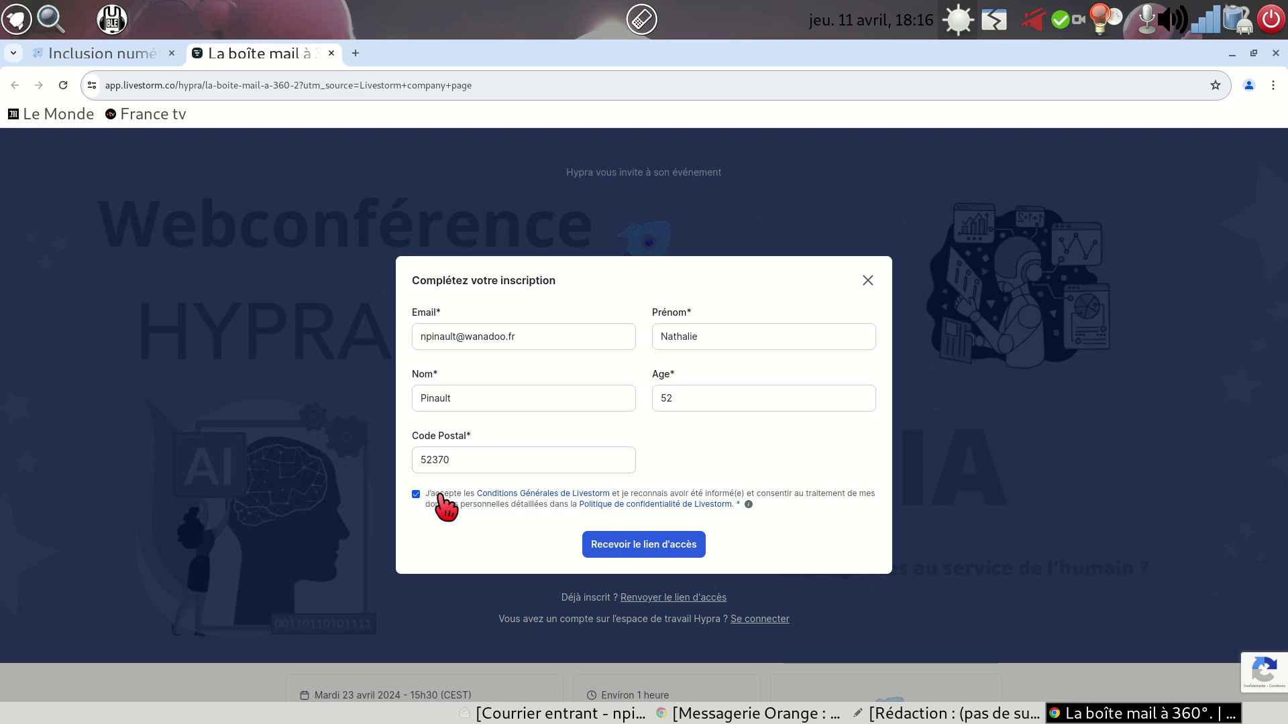
click(639, 549)
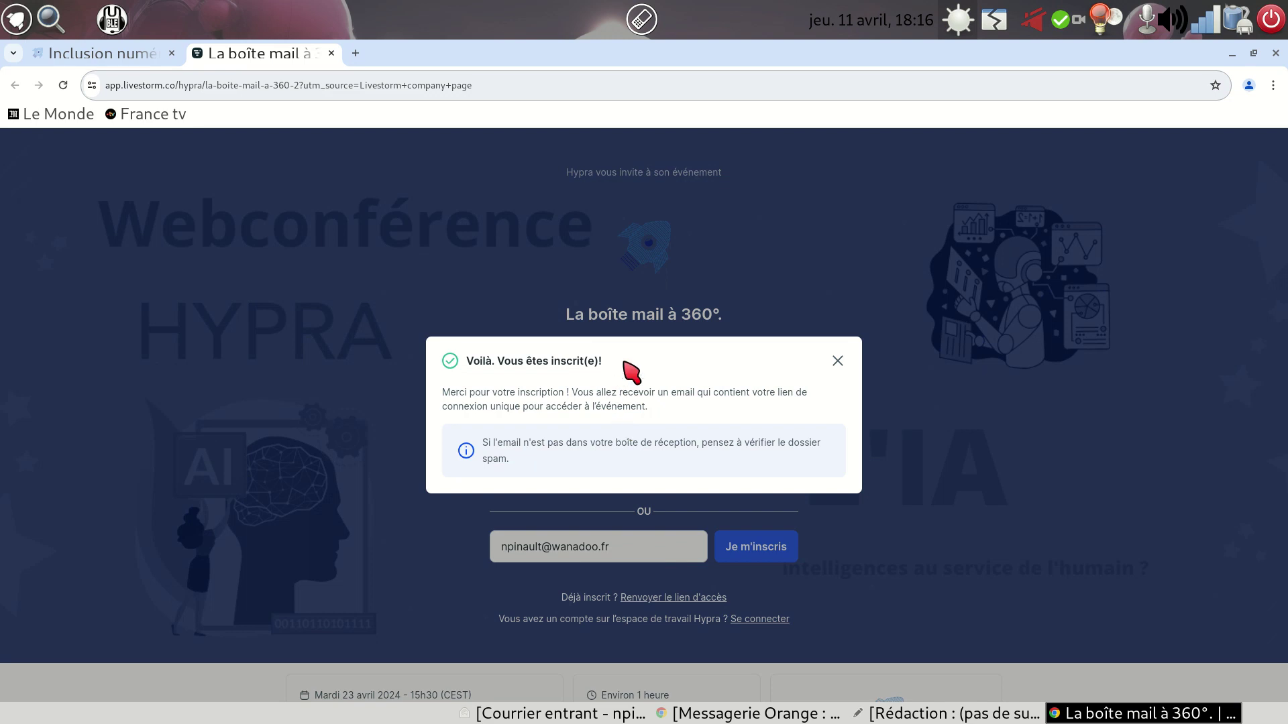
click(733, 713)
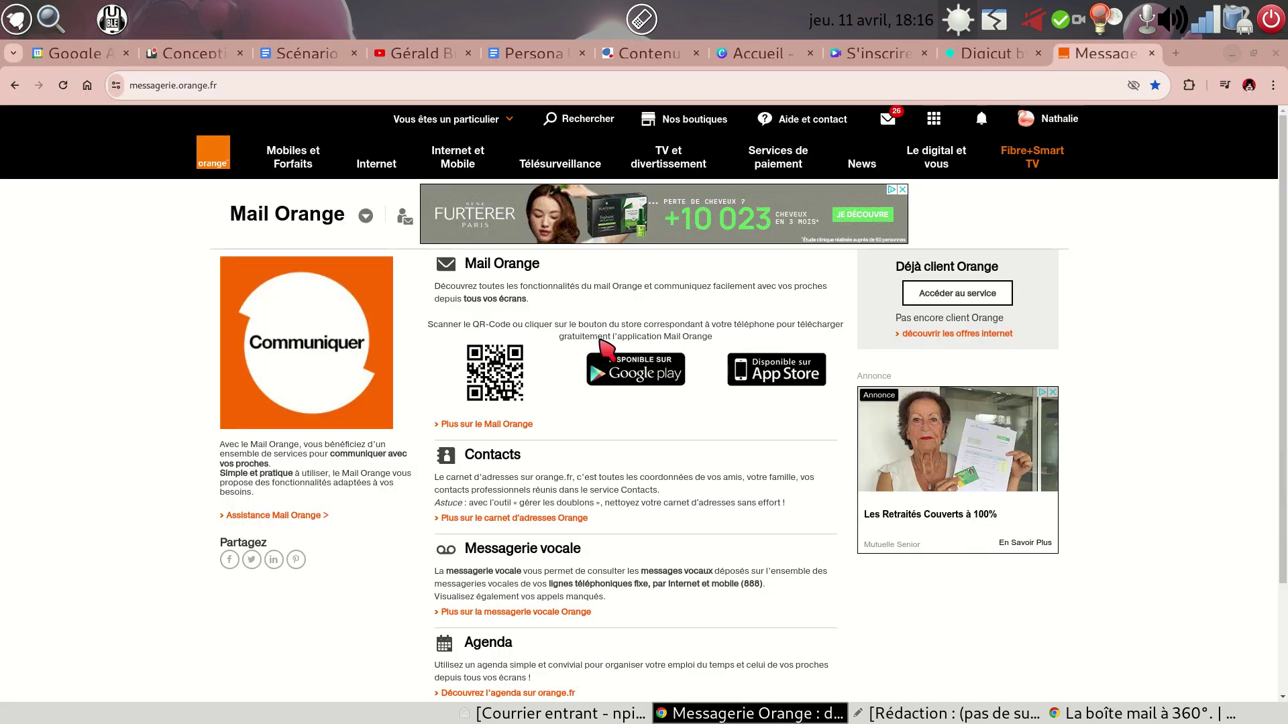
- Open the Orange inbox and the Hypra 'Voici votre lien d'accès' message
click(888, 120)
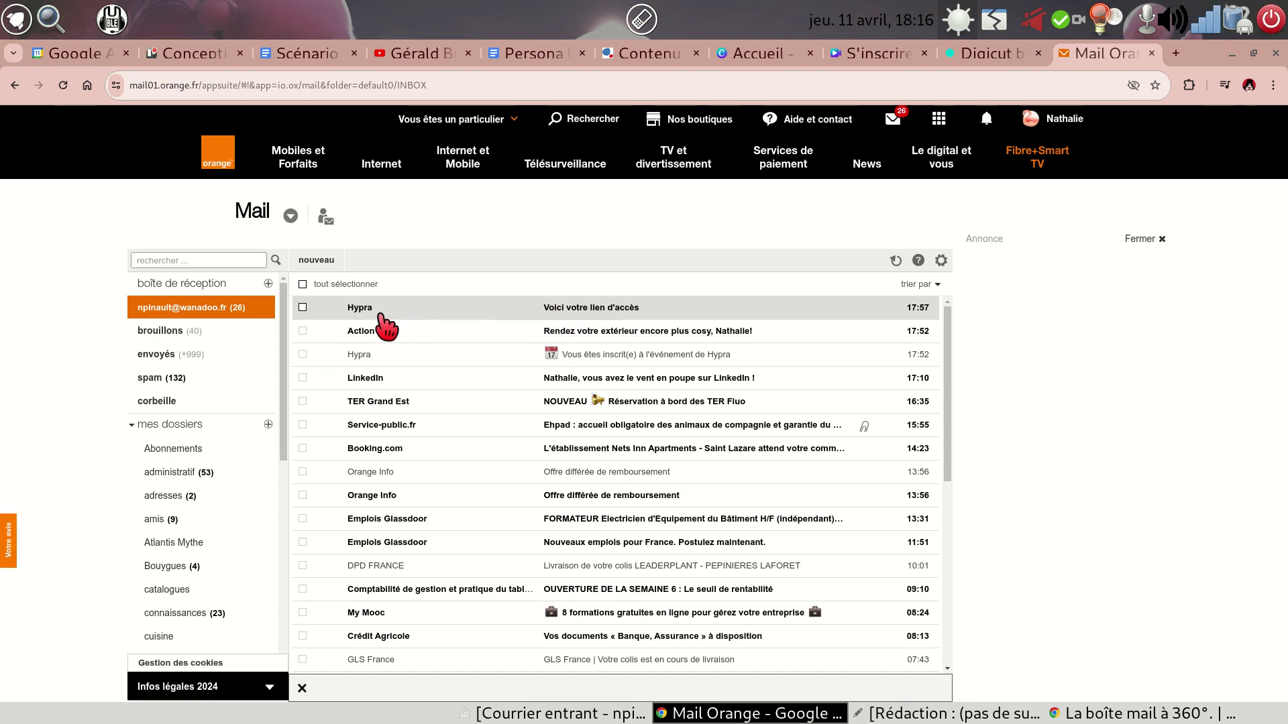
click(588, 308)
click(588, 310)
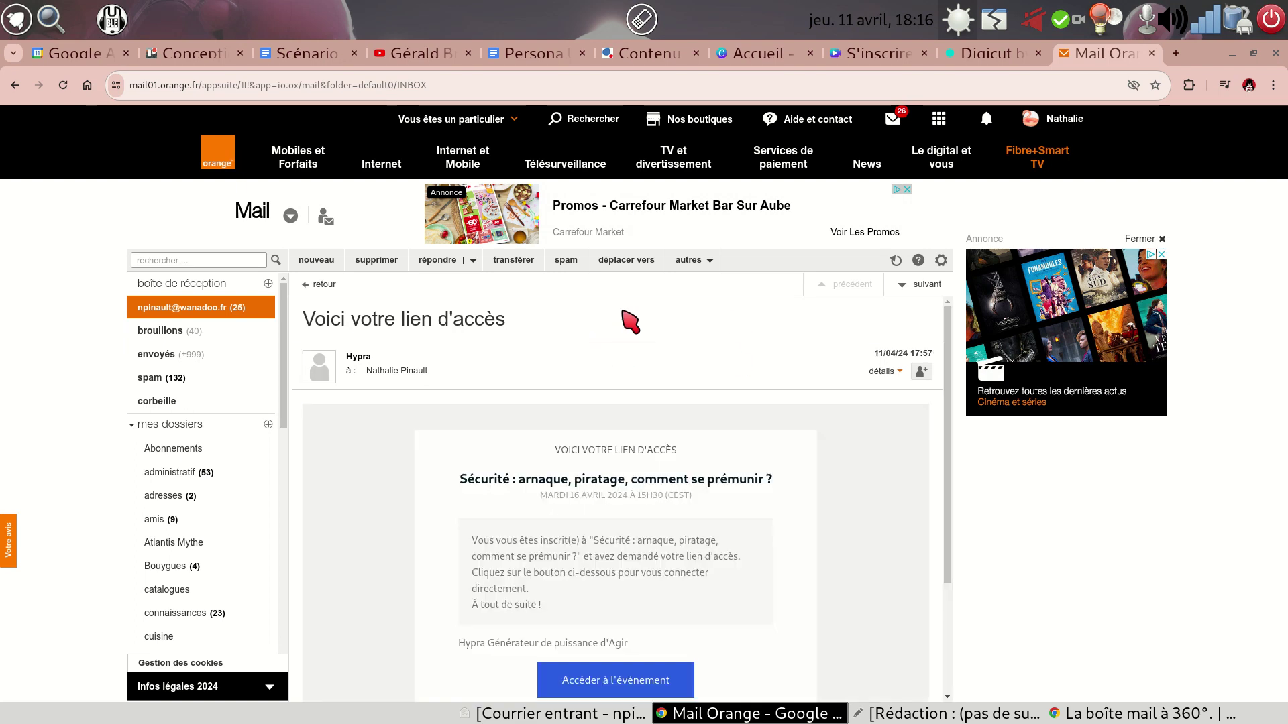
scroll(647, 388, down, 3)
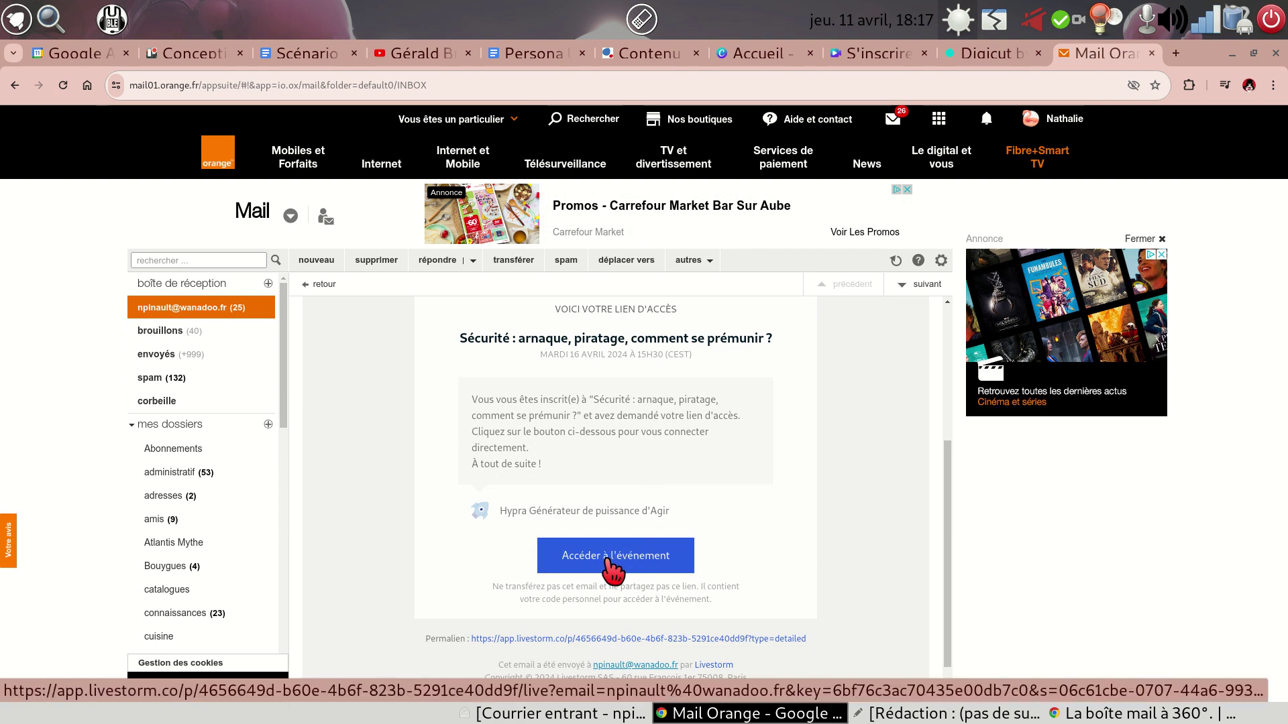
click(612, 568)
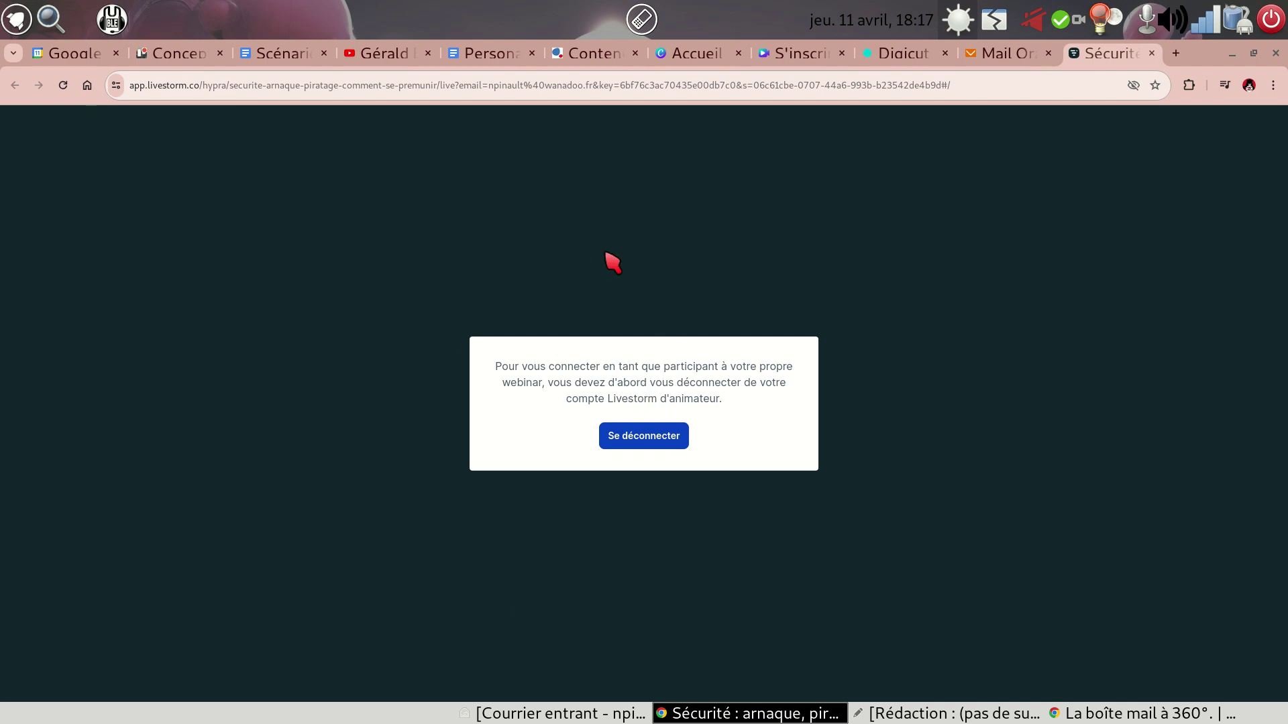
click(1151, 53)
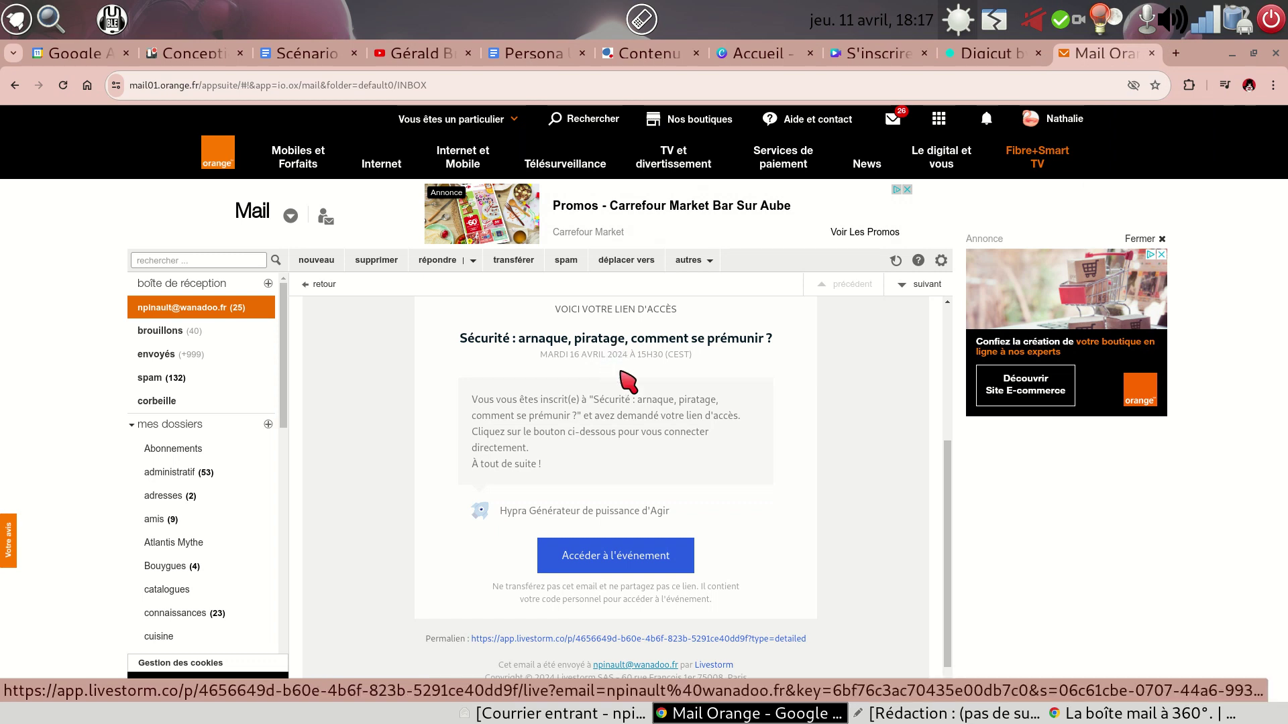
- Check the spam folder for the access e-mail, then return to the inbox
scroll(598, 394, up, 5)
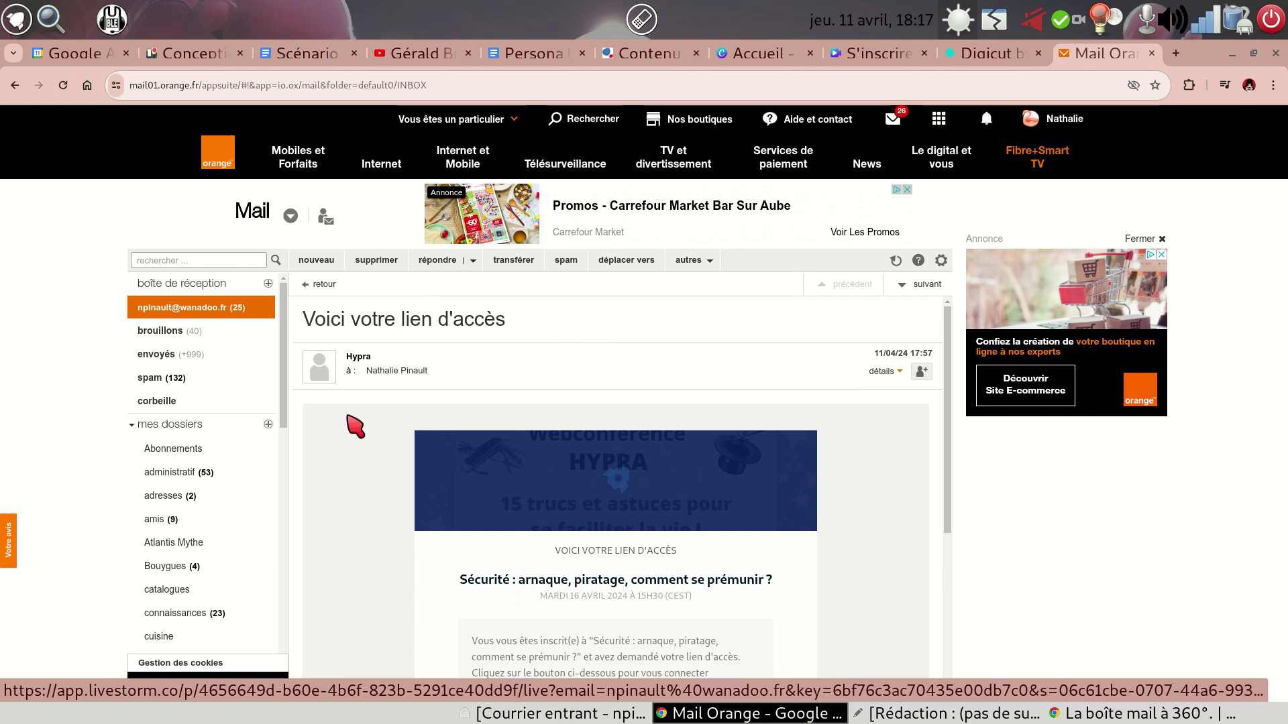
click(169, 379)
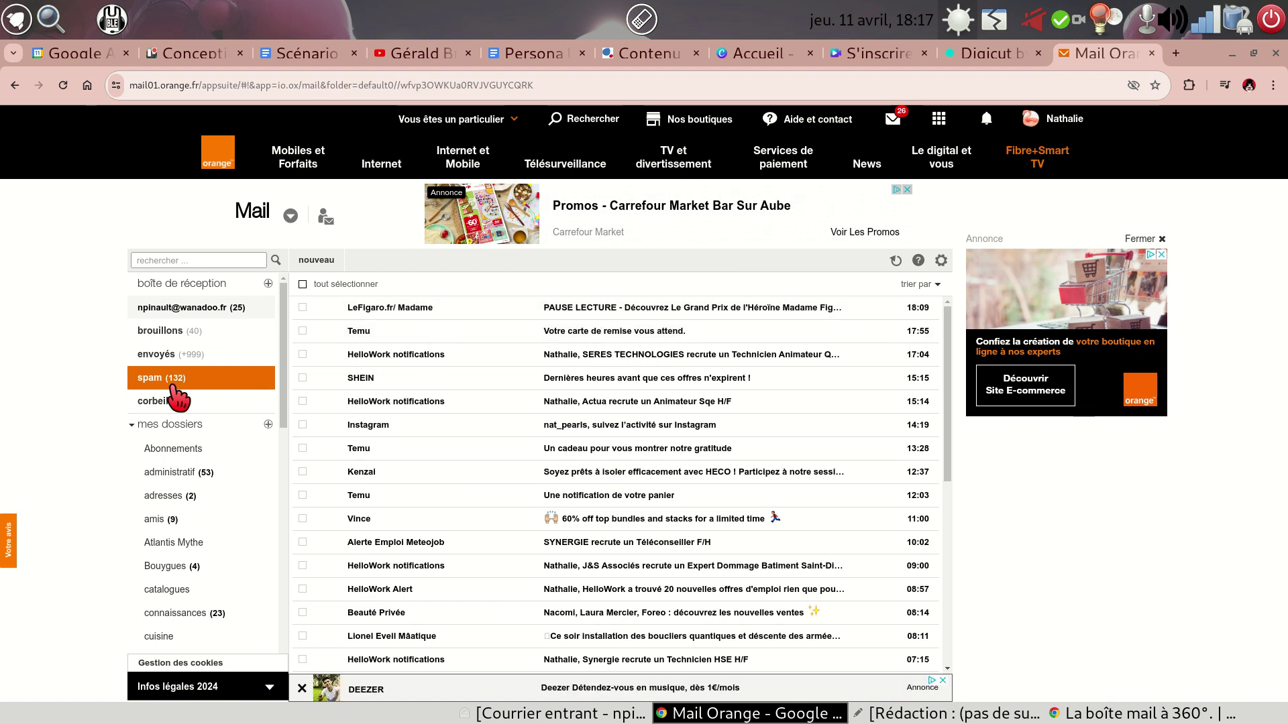
click(200, 300)
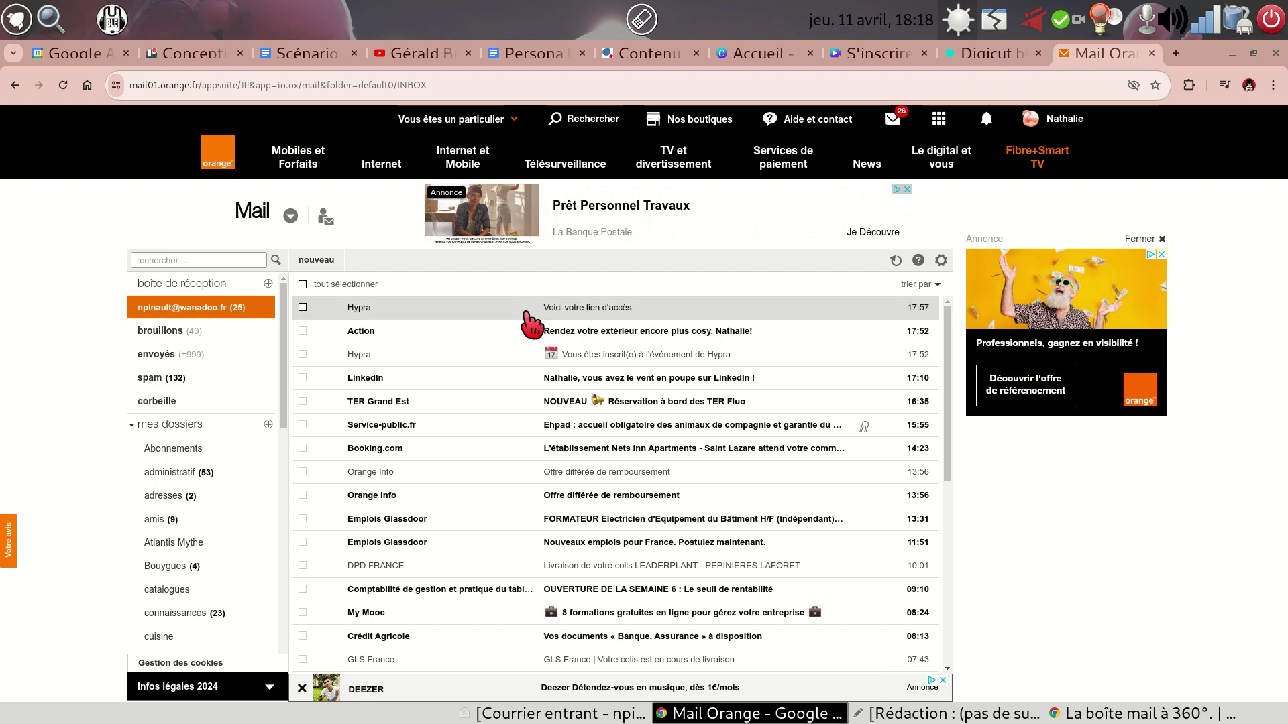
- On the Livestorm page, dismiss the registration confirmation and choose 'Renvoyer le lien d'accès'
click(1115, 714)
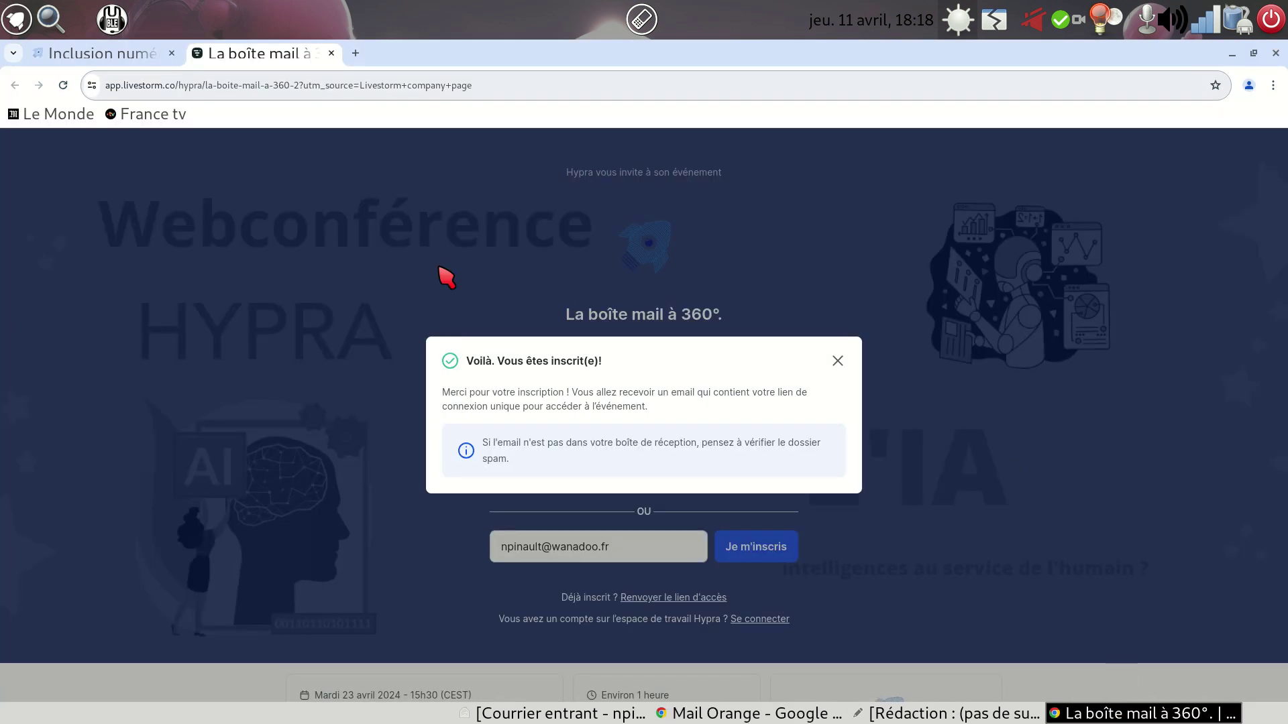
click(835, 361)
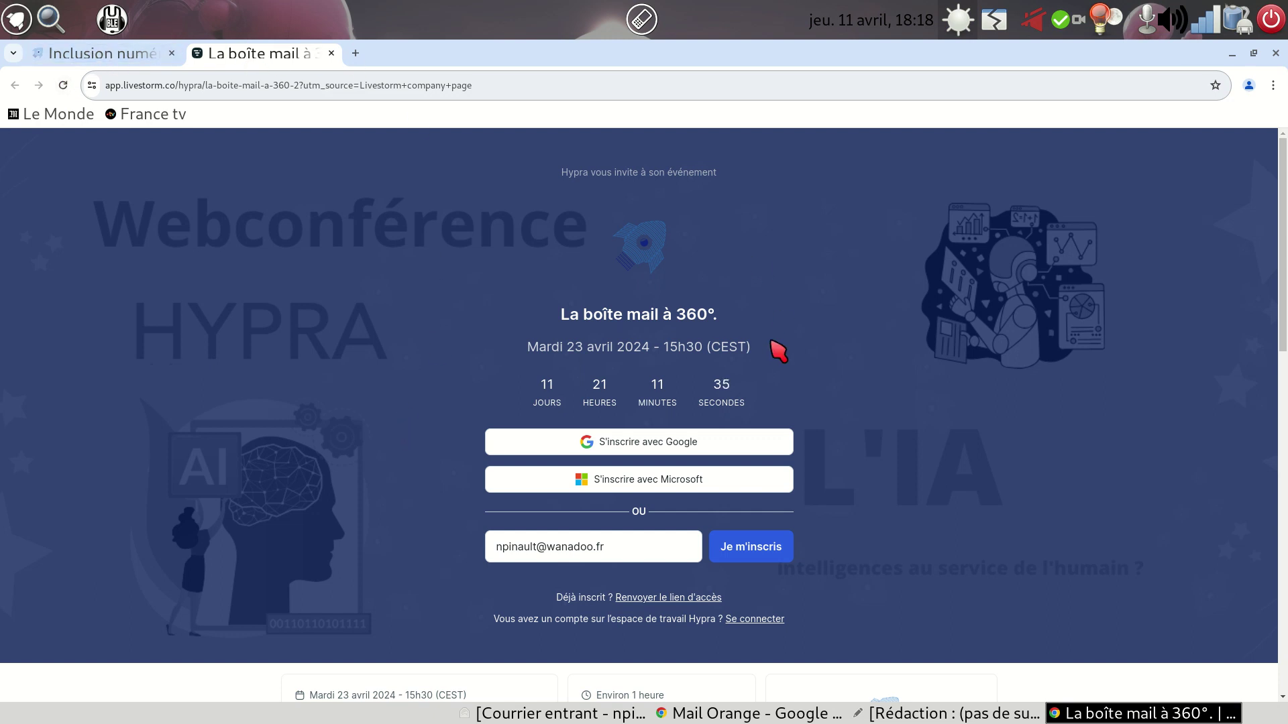
click(660, 598)
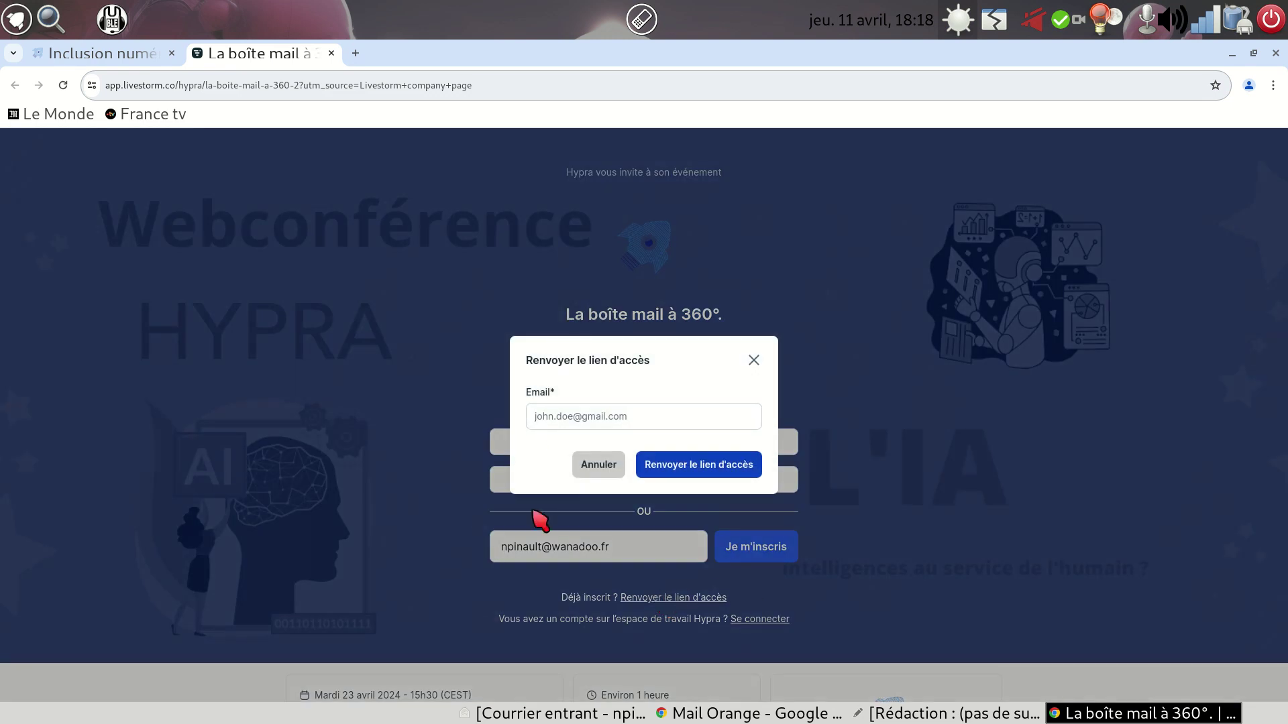
- Enter the registered e-mail address, submit the resend, and return to Mail Orange
click(626, 419)
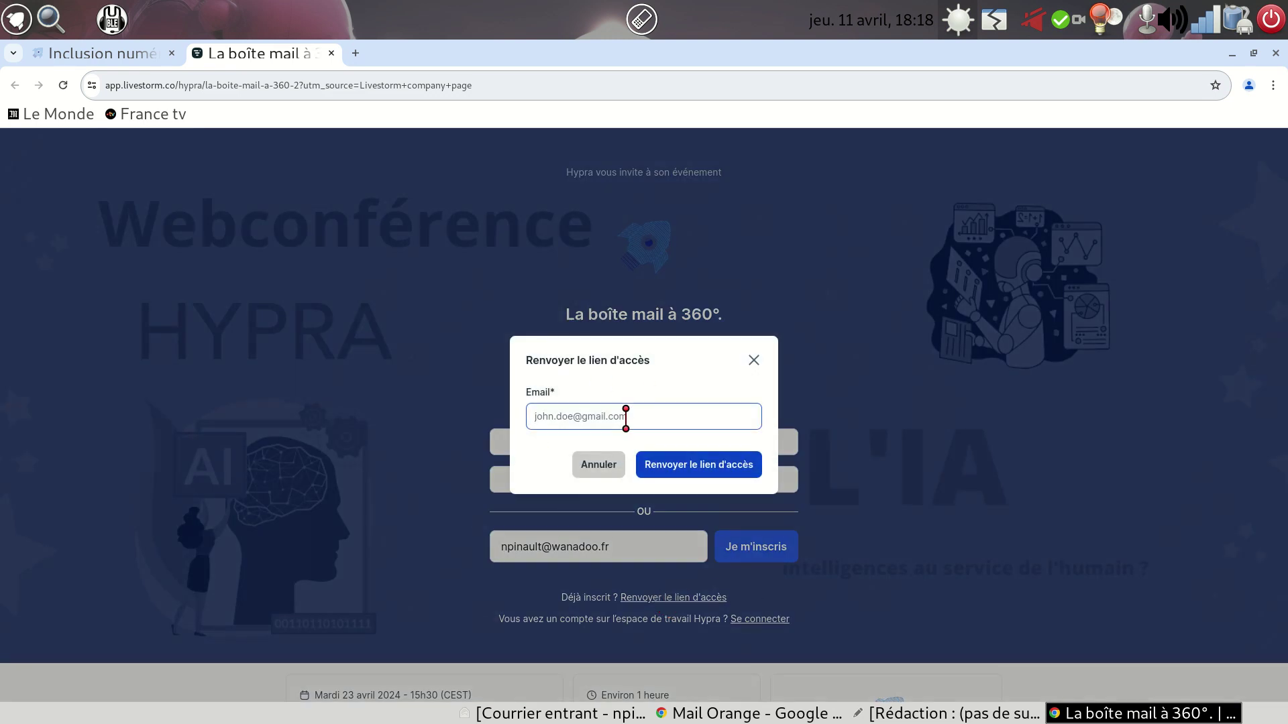
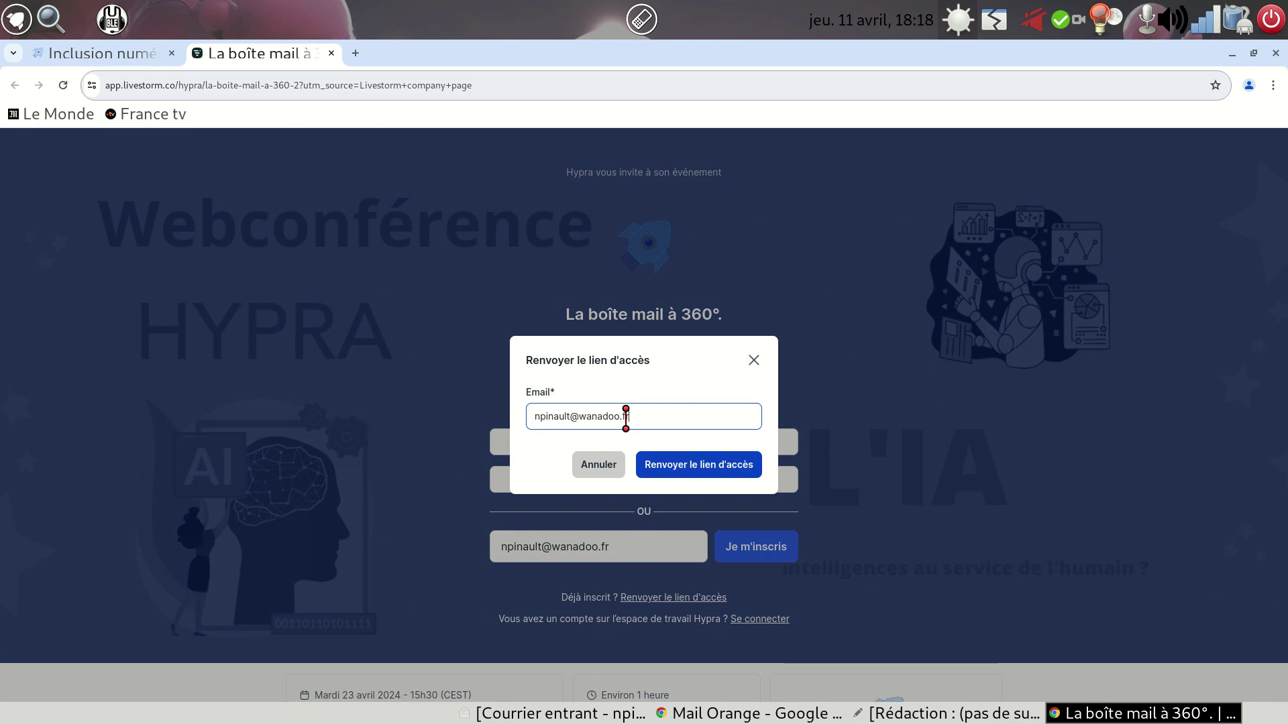
click(695, 463)
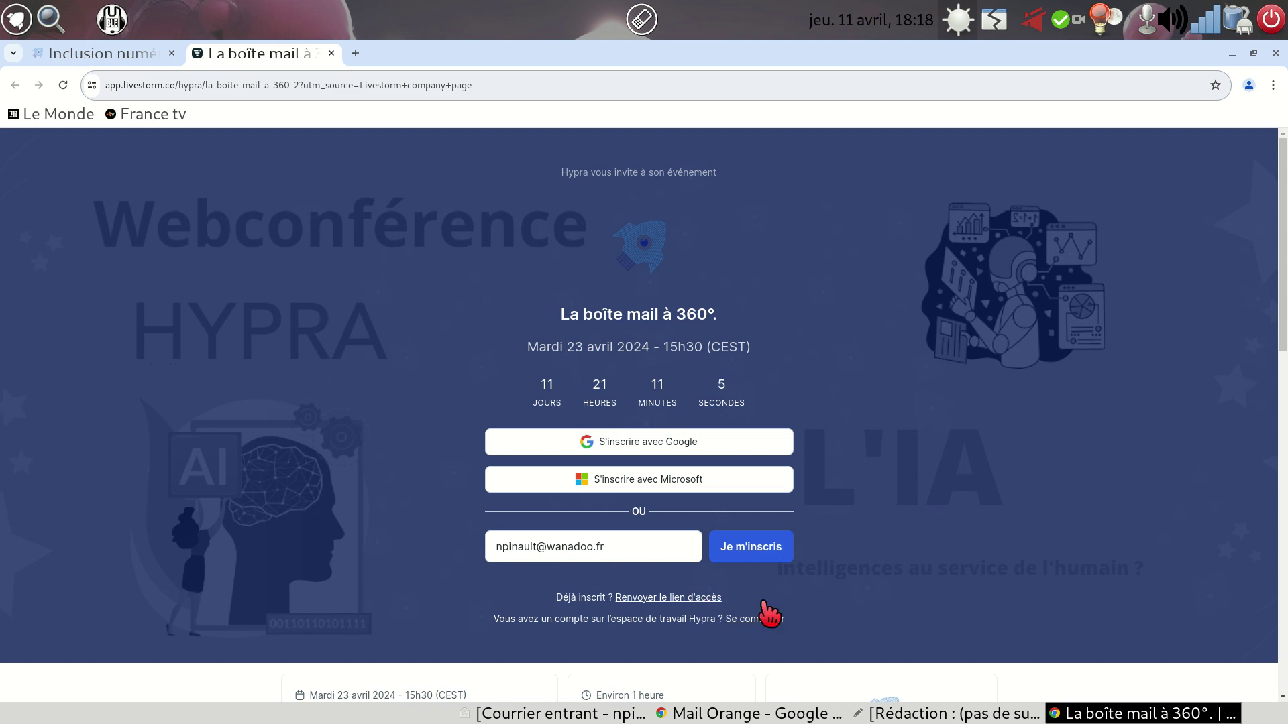
click(741, 715)
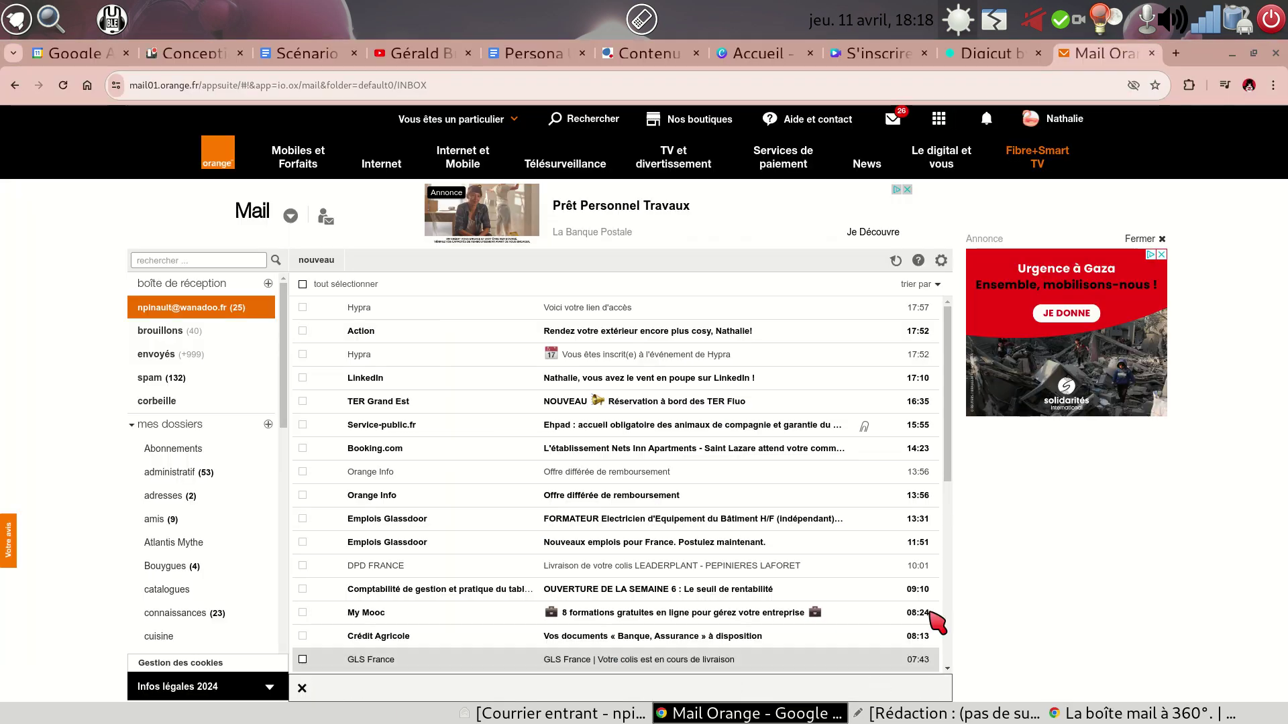
- Reload the inbox and open the newest Hypra 'Voici votre lien d'accès' e-mail from 18:18
click(64, 85)
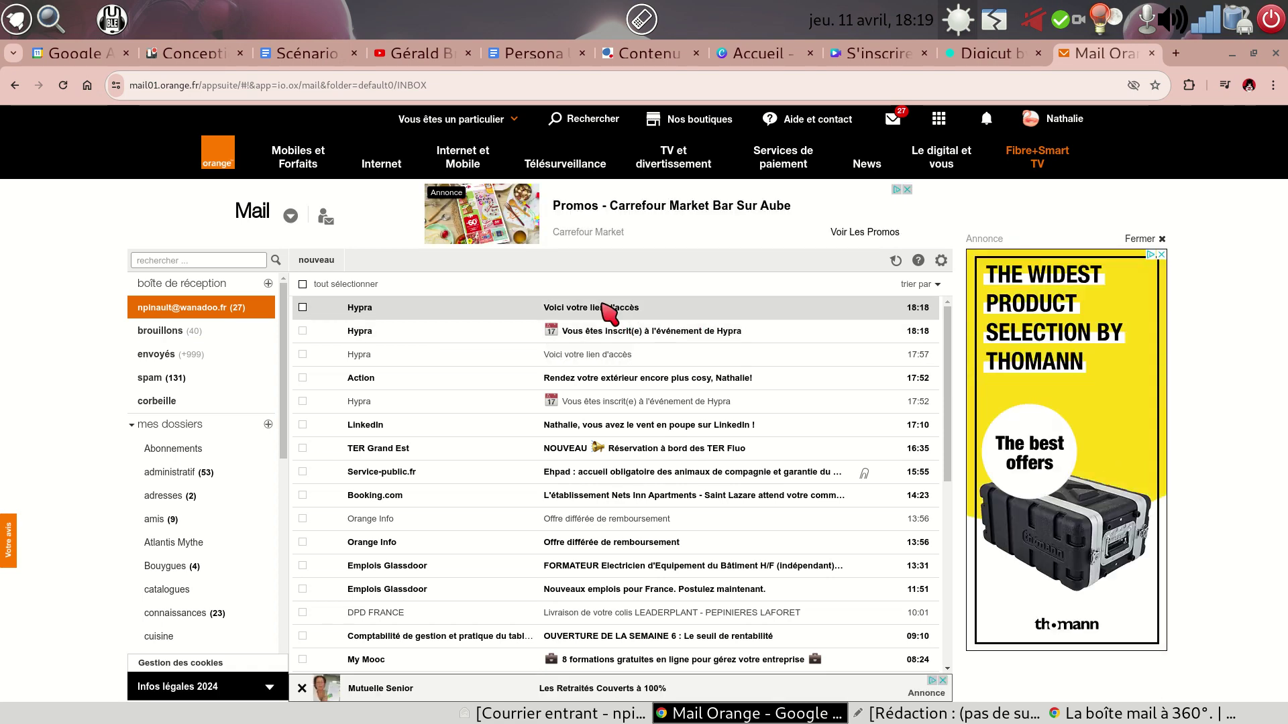
click(640, 323)
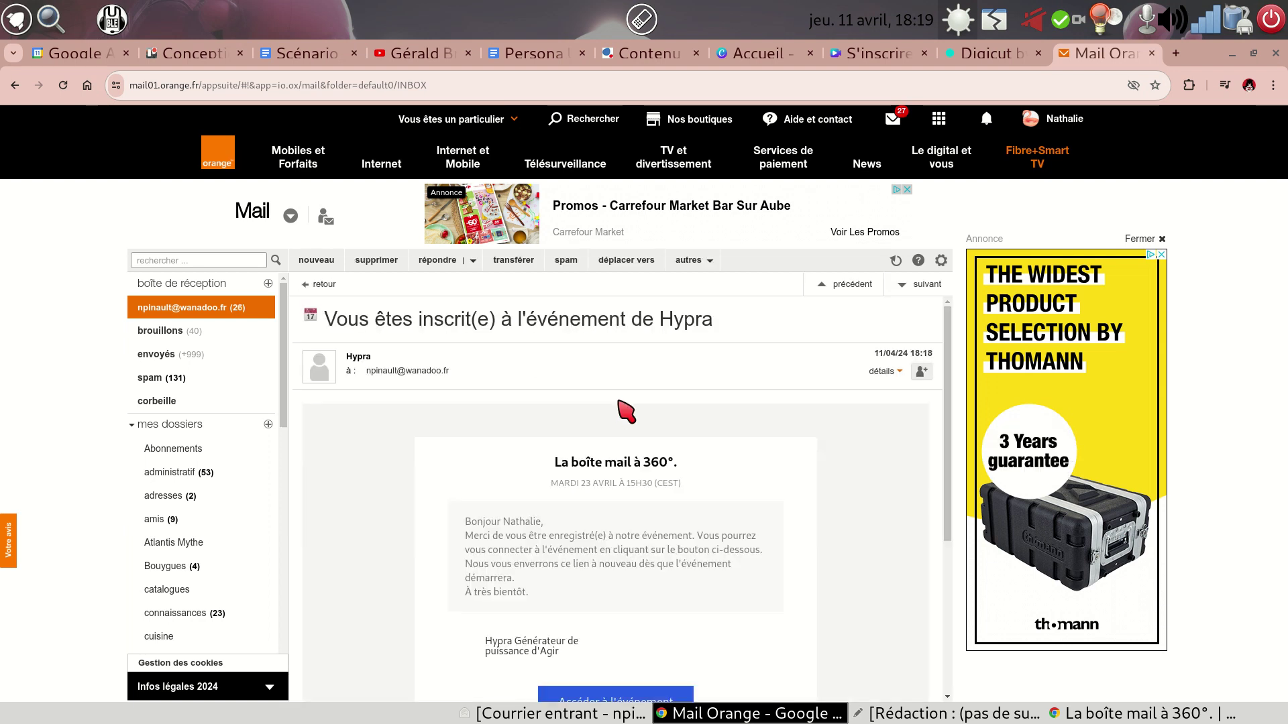
scroll(619, 415, down, 4)
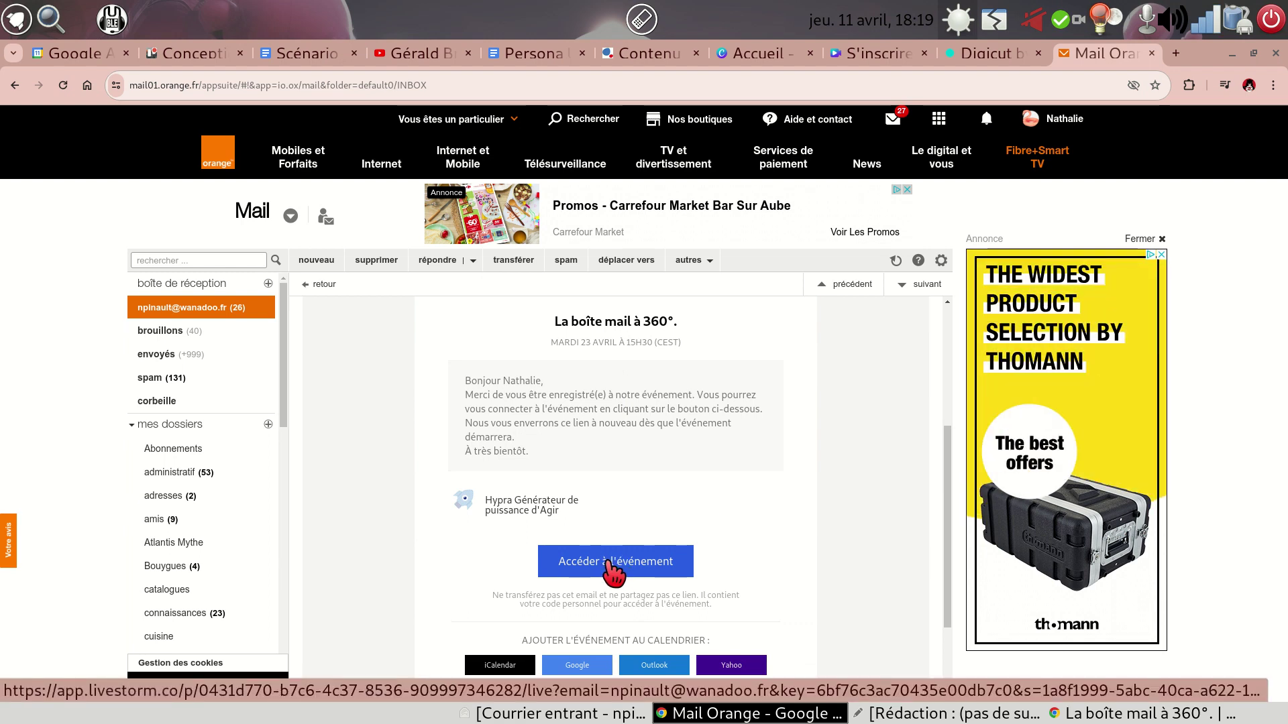
scroll(612, 567, up, 4)
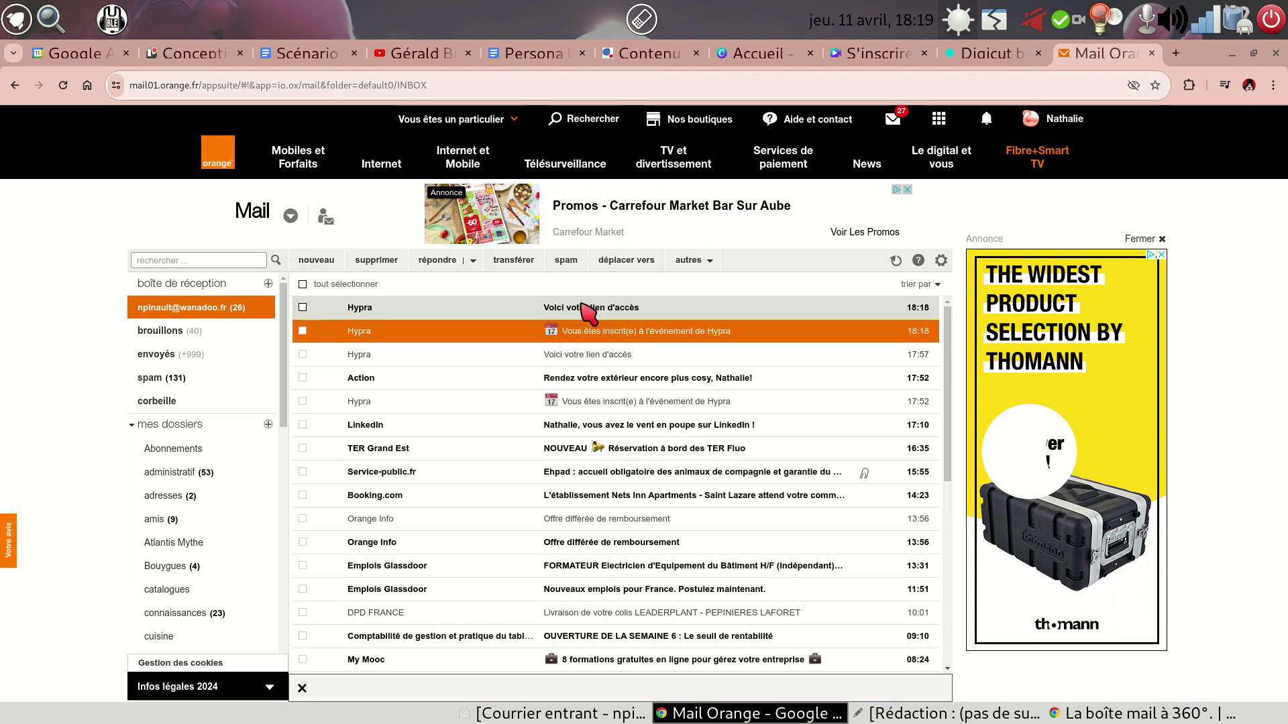
click(588, 311)
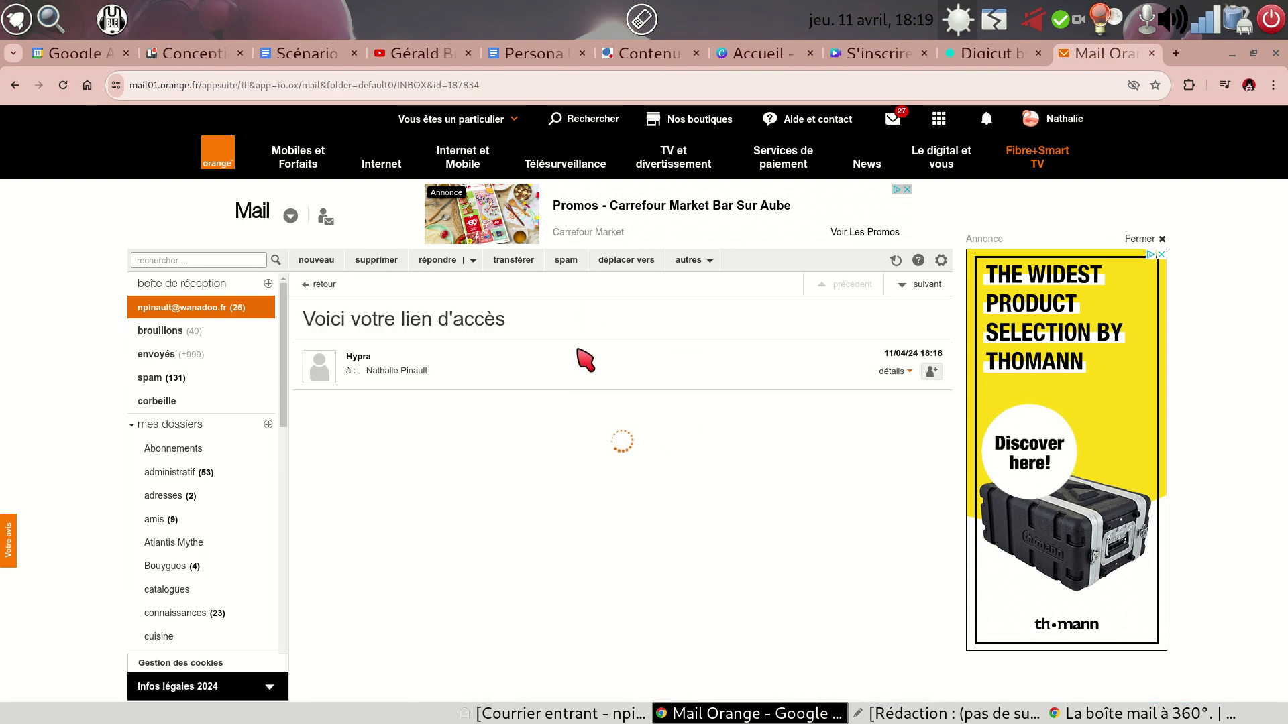
scroll(611, 352, down, 3)
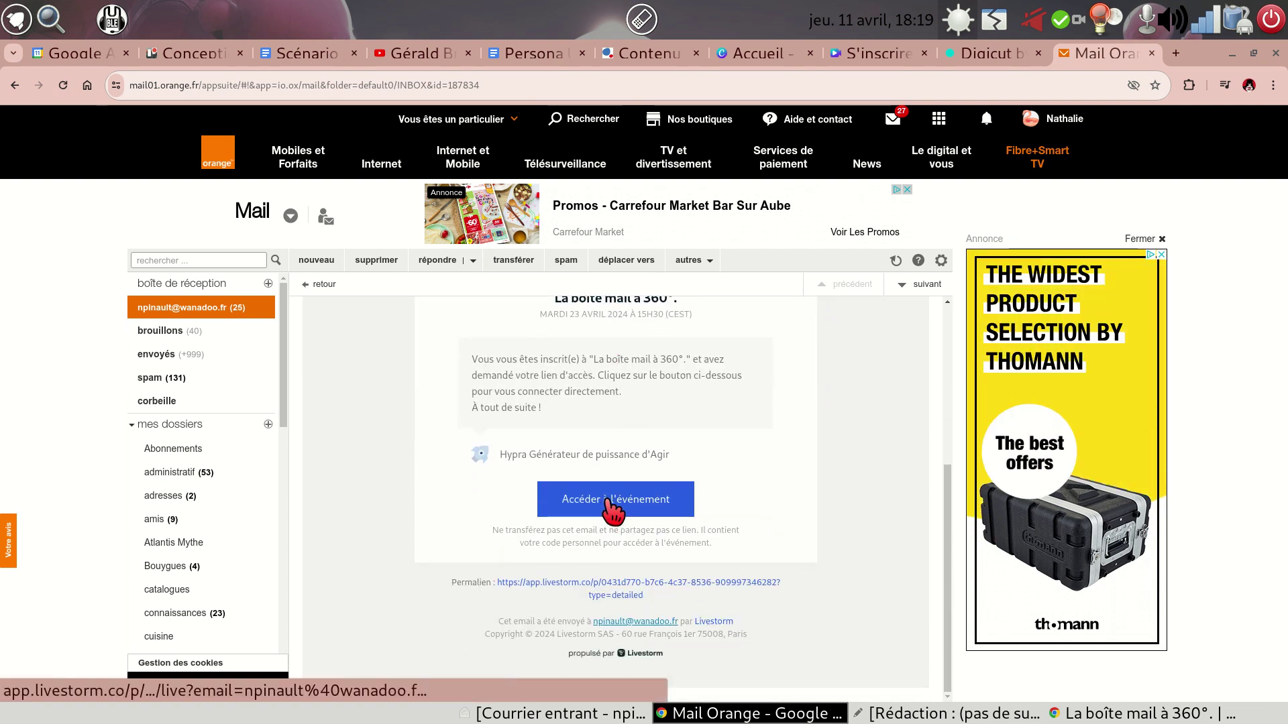
- Follow the e-mail's 'Accéder à l'événement' link to join 'La boîte mail à 360°'
click(607, 509)
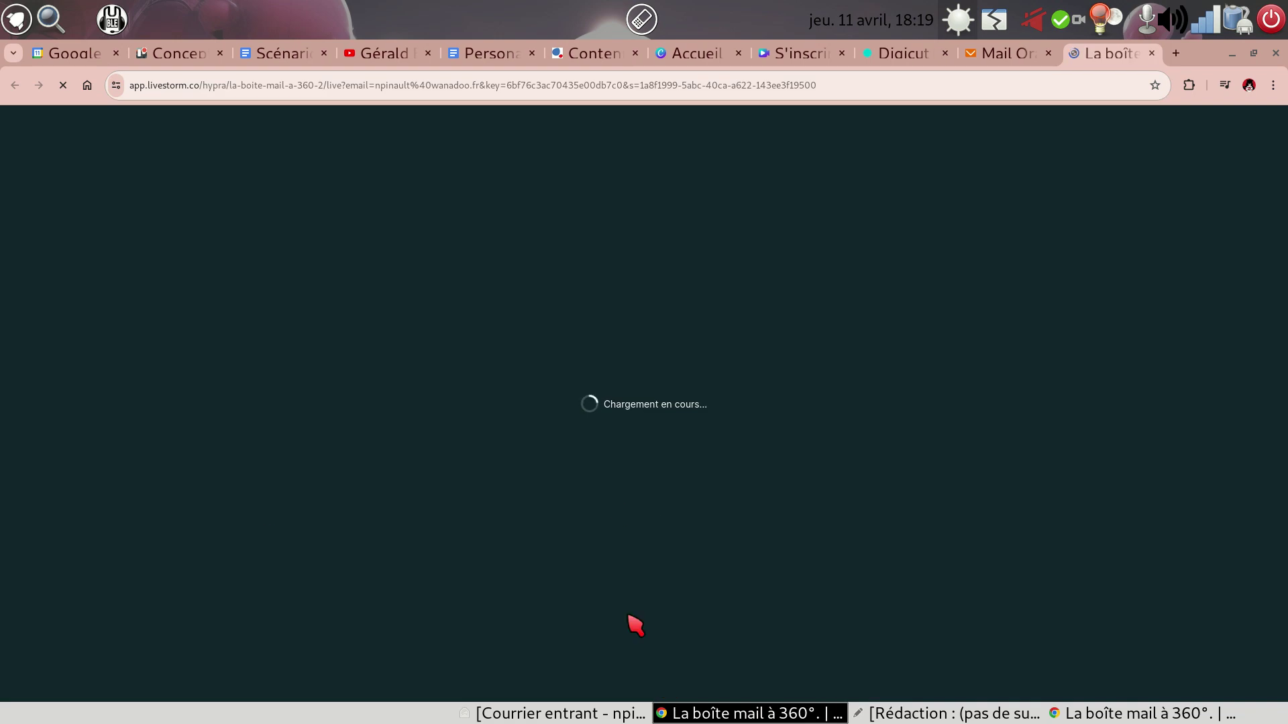